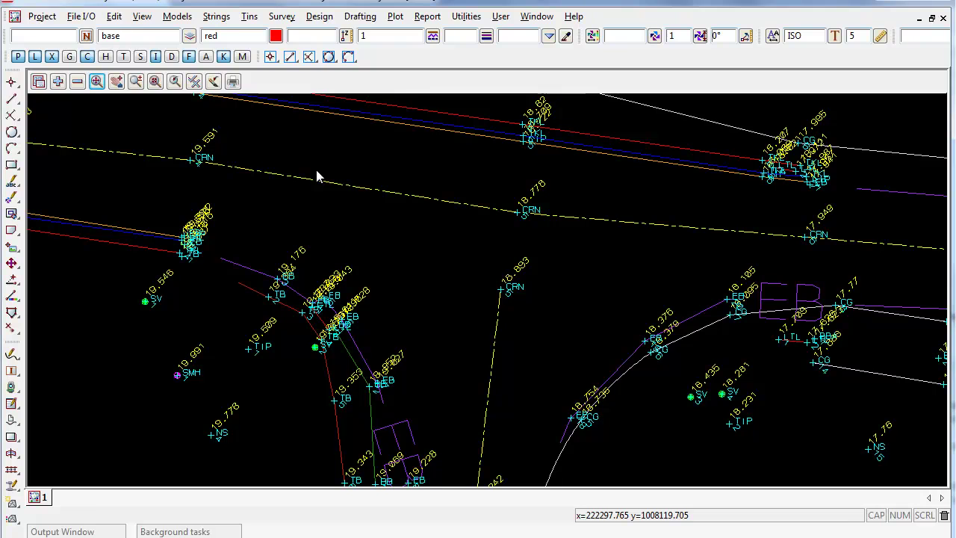
- Start Survey > Edit > Field data and pick the Survey Day 1 function
{"action": "left_click", "coordinate": [282, 16]}
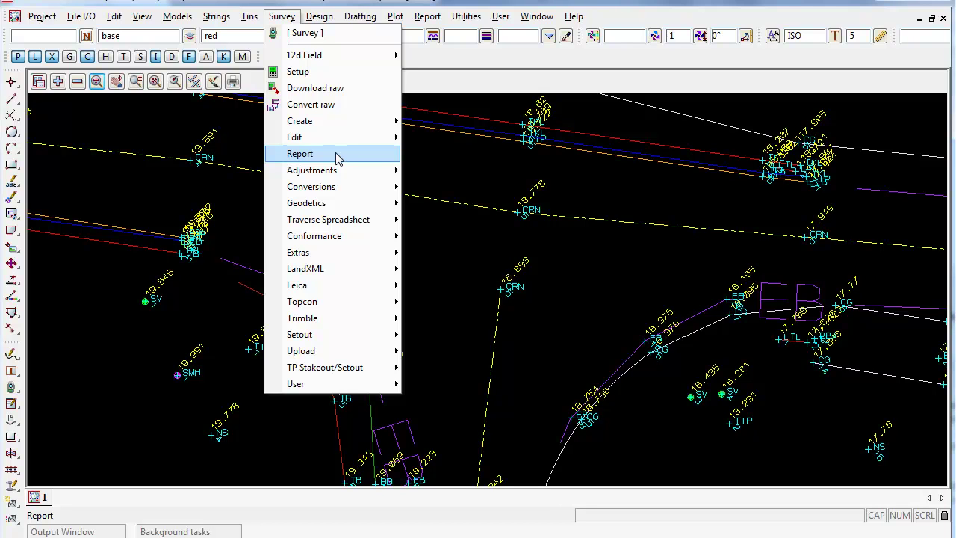
{"action": "mouse_move", "coordinate": [337, 126]}
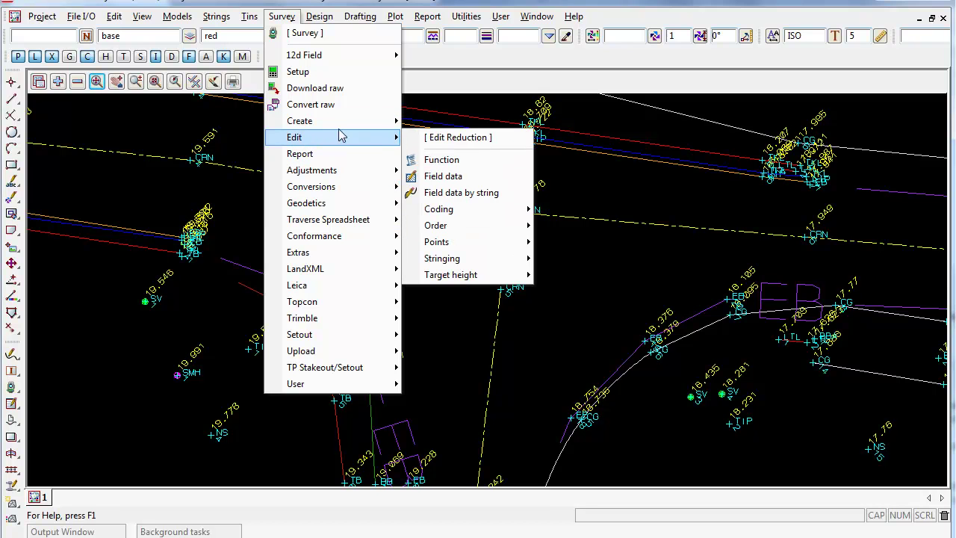
{"action": "left_click", "coordinate": [459, 177]}
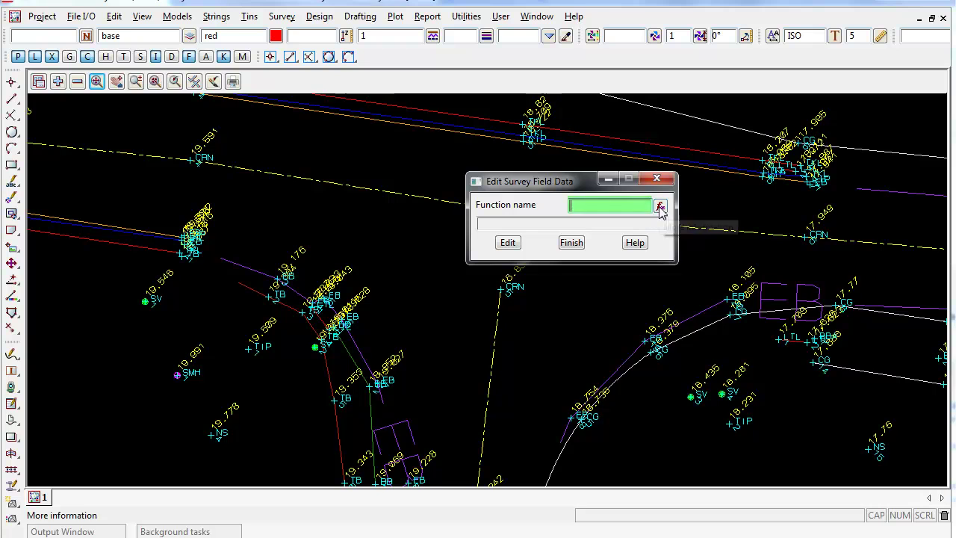
{"action": "left_click", "coordinate": [660, 207]}
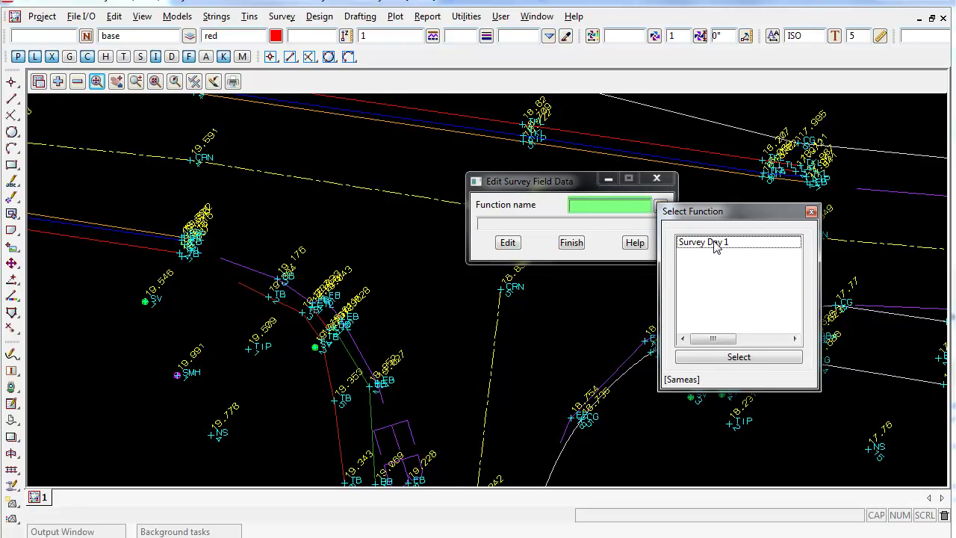
{"action": "double_click", "coordinate": [714, 248]}
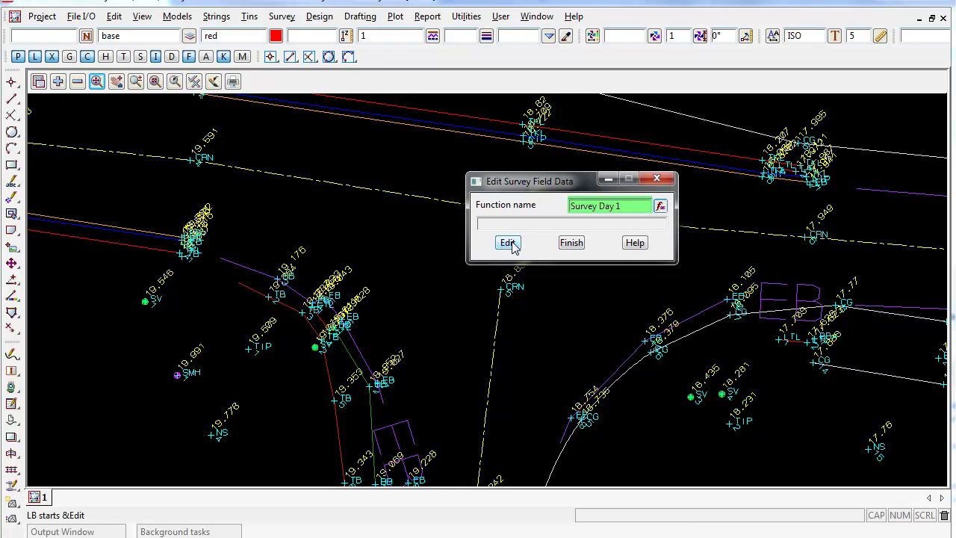
- Open the Survey Day 1 field data and move and enlarge the editor window
{"action": "left_click", "coordinate": [507, 242]}
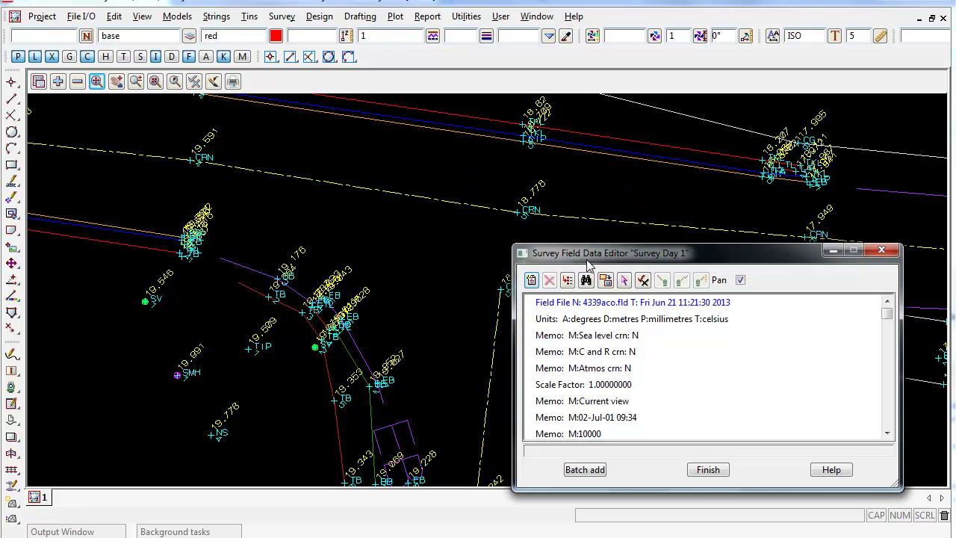
{"action": "left_click_drag", "start_coordinate": [599, 252], "coordinate": [381, 124]}
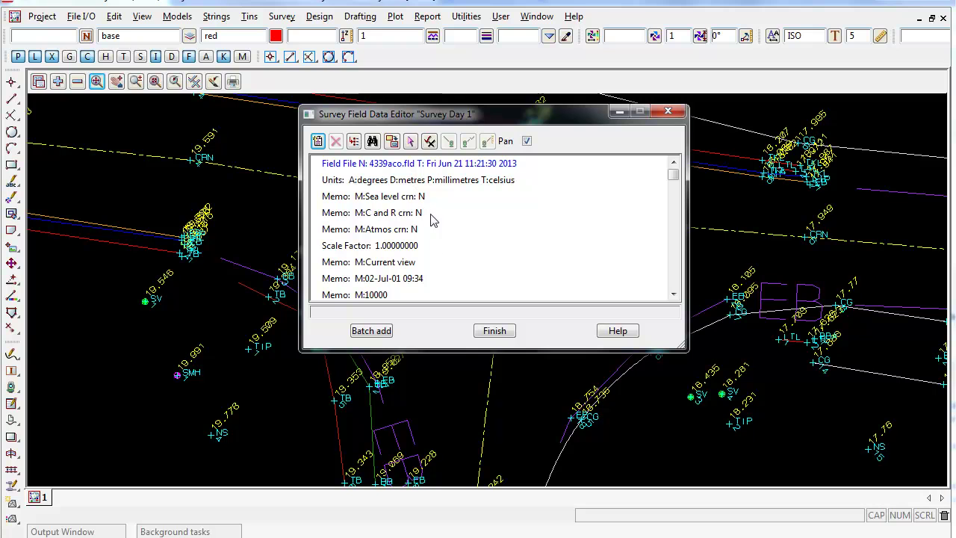
{"action": "left_click", "coordinate": [430, 142]}
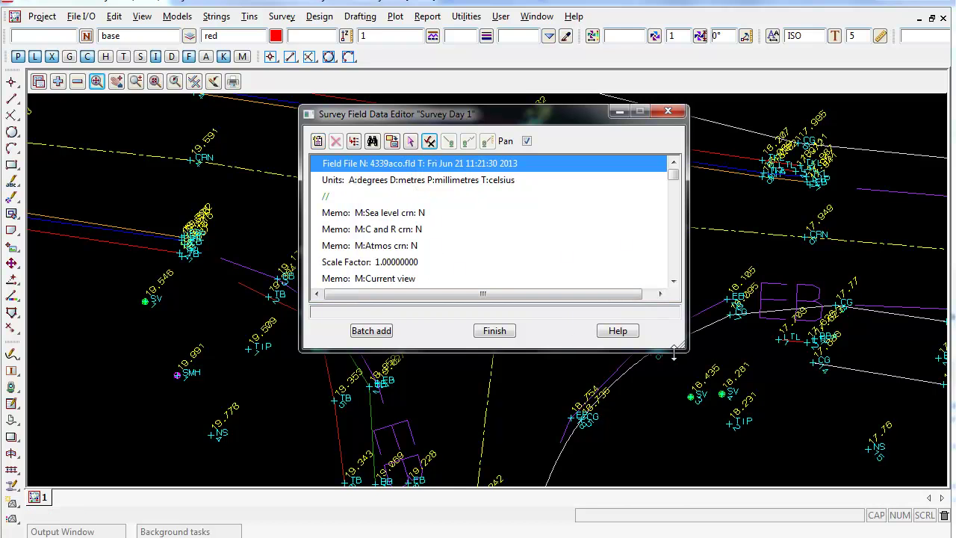
{"action": "left_click_drag", "start_coordinate": [686, 349], "coordinate": [833, 518]}
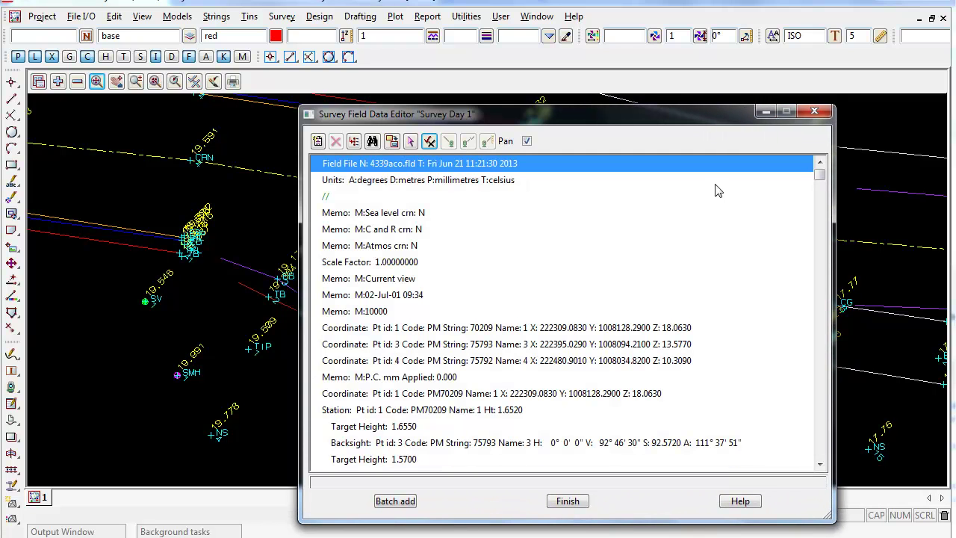
{"action": "left_click_drag", "start_coordinate": [646, 105], "coordinate": [645, 69]}
- Look through the Coordinate, Units and Sea level correction records
{"action": "left_click", "coordinate": [419, 307]}
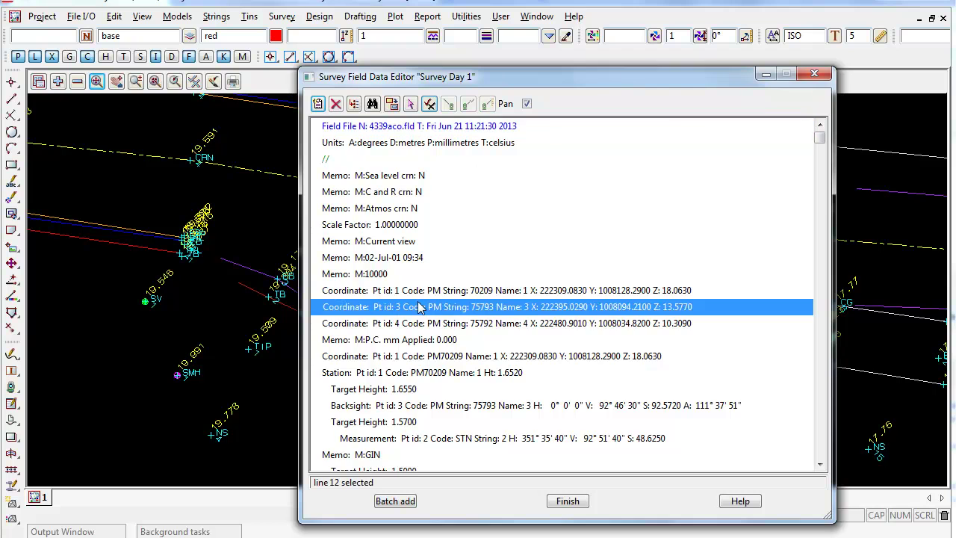
{"action": "scroll", "coordinate": [418, 299], "scroll_direction": "down", "scroll_amount": 2}
{"action": "scroll", "coordinate": [419, 295], "scroll_direction": "up", "scroll_amount": 2}
{"action": "left_click", "coordinate": [386, 145]}
{"action": "left_click", "coordinate": [377, 179]}
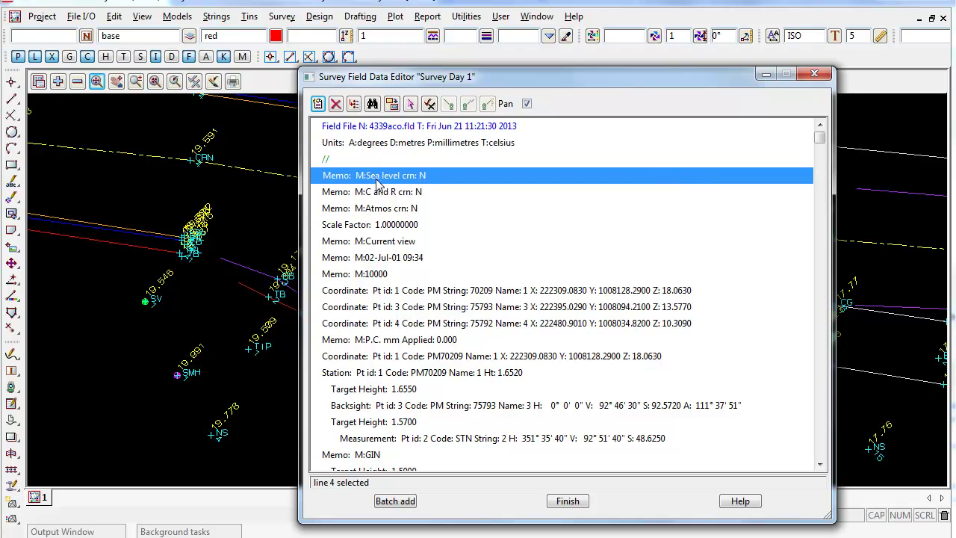
- Apply a 1.0006 scale factor, then clear it and close the Scale Factor record
{"action": "double_click", "coordinate": [355, 226]}
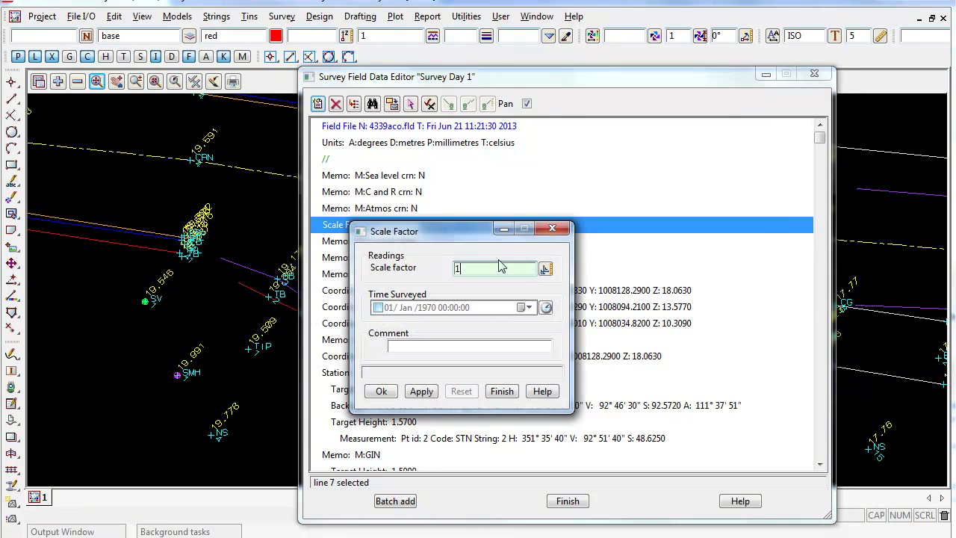
{"action": "left_click", "coordinate": [475, 267]}
{"action": "type", "text": ".0006"}
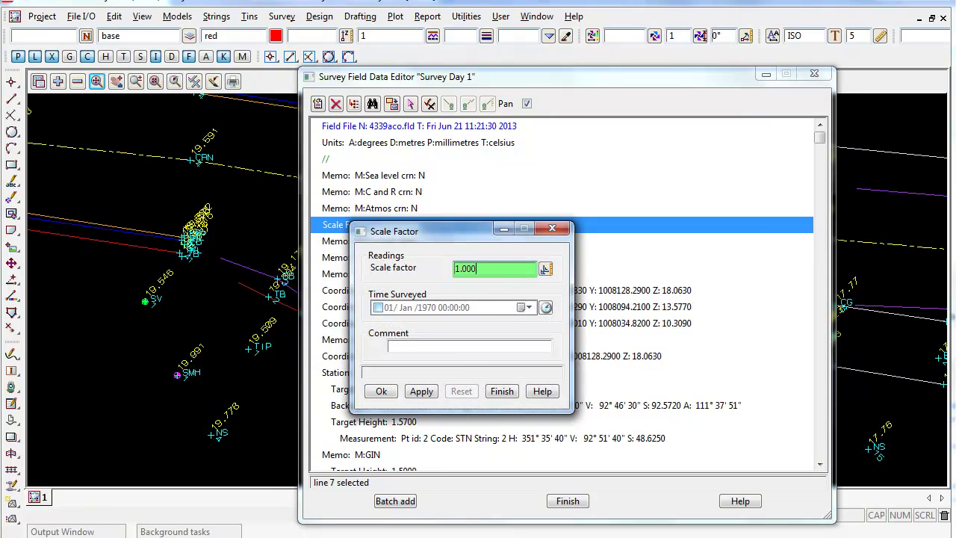
{"action": "left_click", "coordinate": [427, 389]}
{"action": "key", "text": "BackSpace"}
{"action": "key", "text": "BackSpace"}
{"action": "key", "text": "BackSpace"}
{"action": "key", "text": "BackSpace"}
{"action": "key", "text": "BackSpace"}
{"action": "key", "text": "BackSpace"}
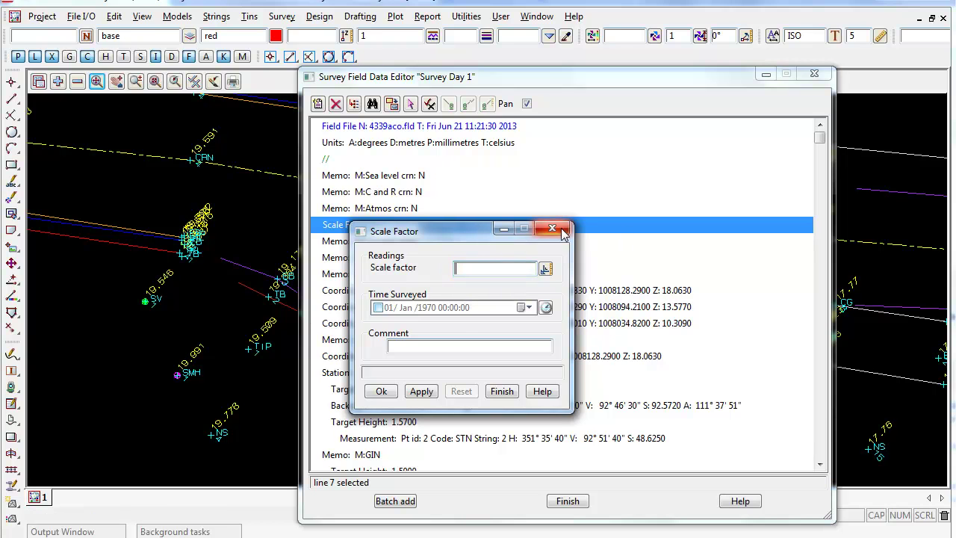
{"action": "left_click", "coordinate": [553, 228]}
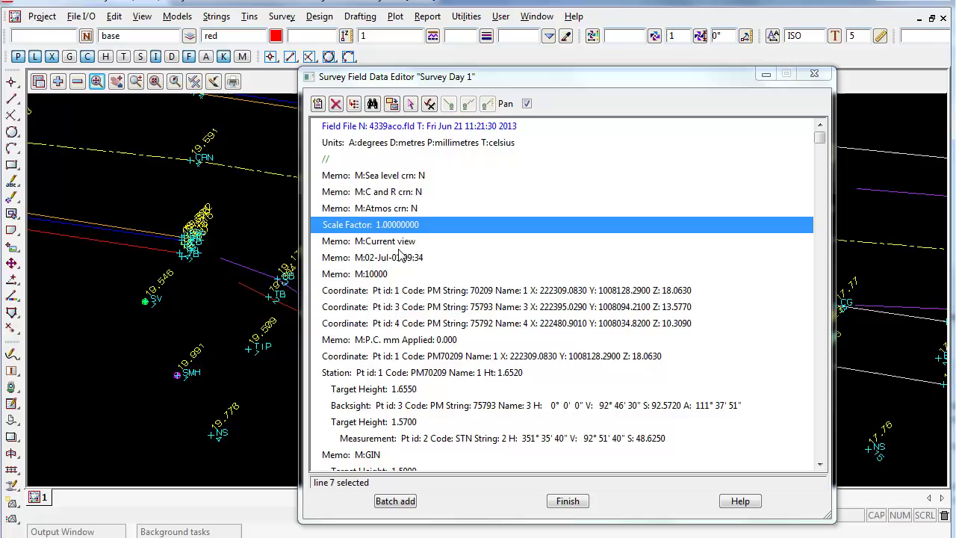
{"action": "left_click", "coordinate": [354, 291]}
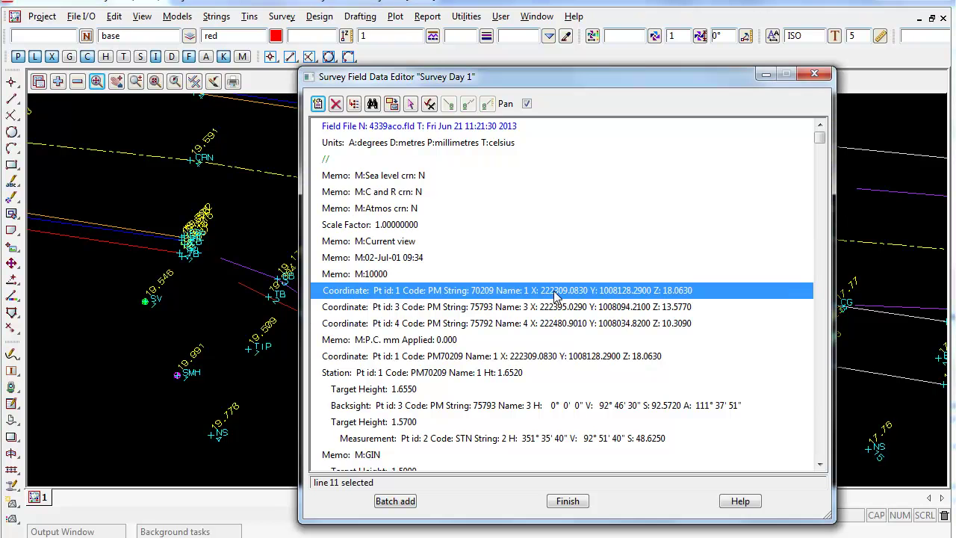
{"action": "double_click", "coordinate": [401, 296]}
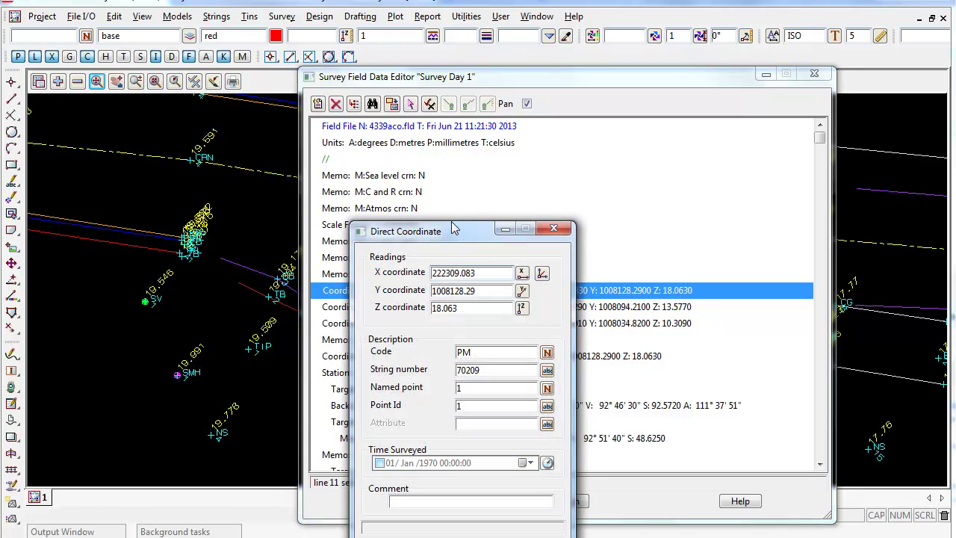
{"action": "left_click_drag", "start_coordinate": [453, 228], "coordinate": [353, 131]}
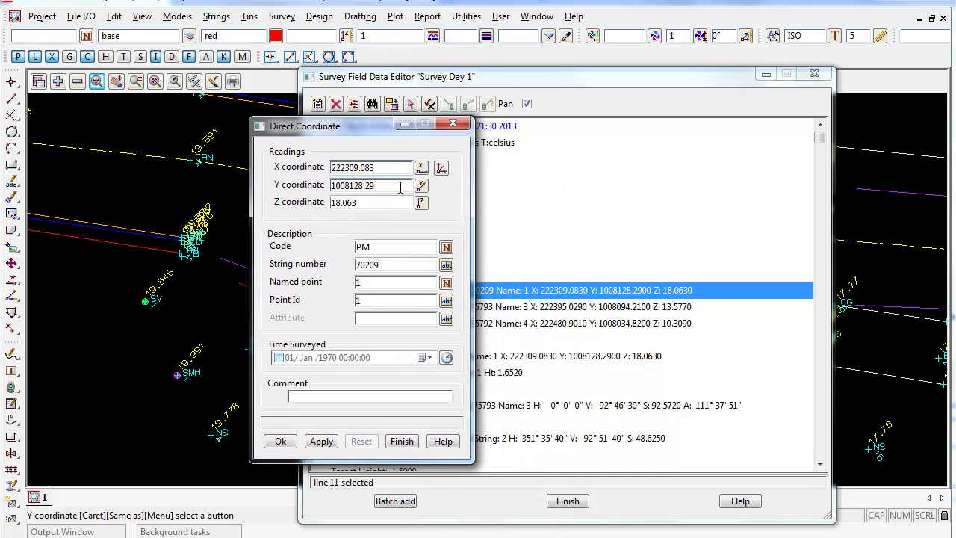
{"action": "left_click_drag", "start_coordinate": [382, 169], "coordinate": [298, 173]}
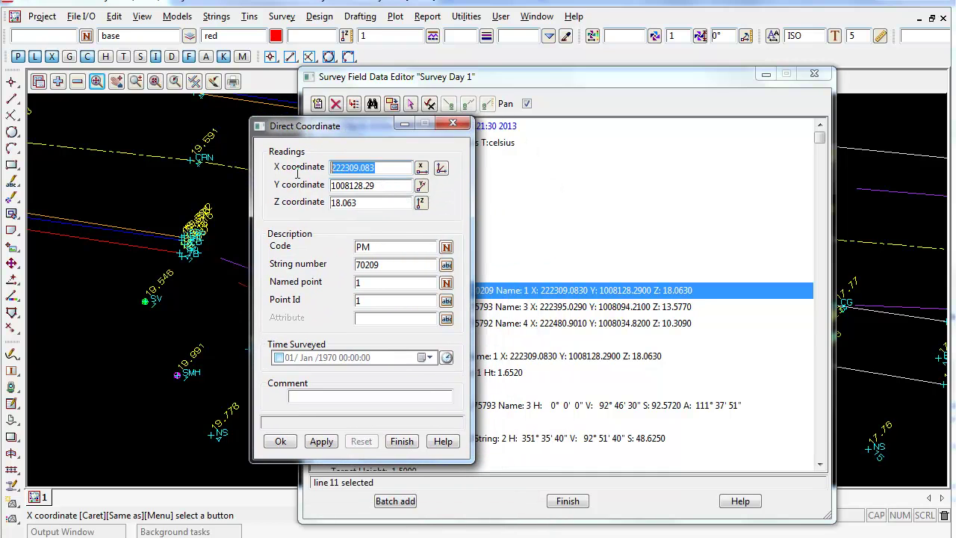
{"action": "left_click_drag", "start_coordinate": [382, 186], "coordinate": [325, 193]}
{"action": "left_click", "coordinate": [378, 187]}
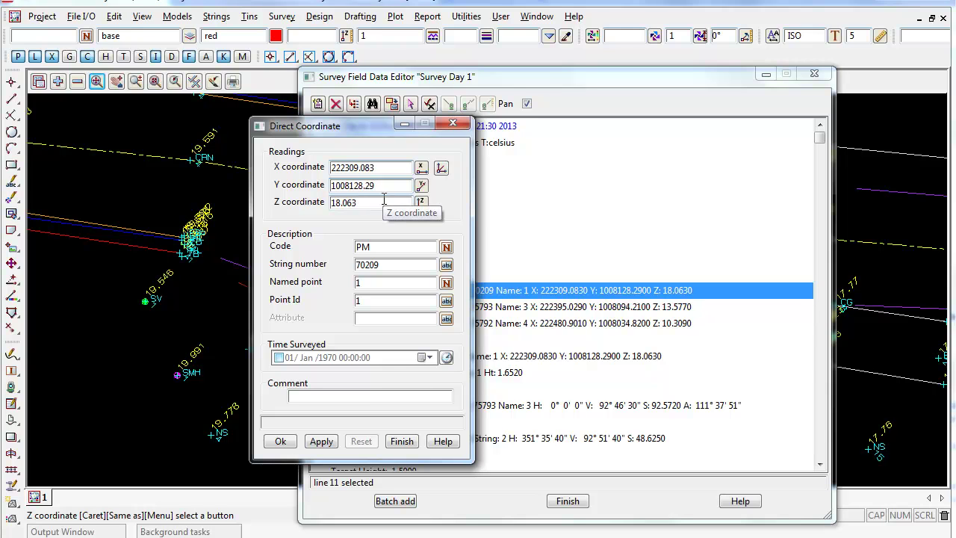
{"action": "left_click", "coordinate": [362, 203]}
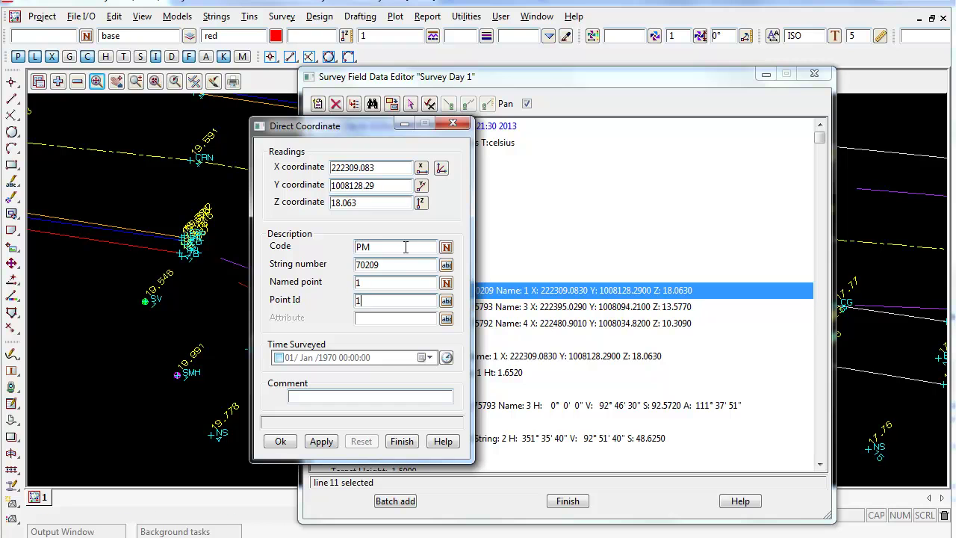
{"action": "left_click", "coordinate": [321, 442]}
{"action": "left_click", "coordinate": [453, 124]}
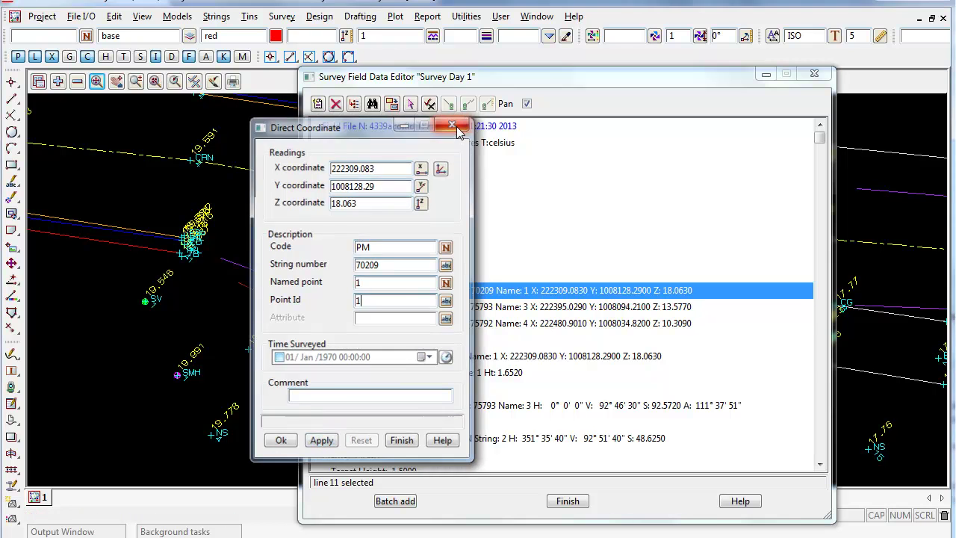
{"action": "double_click", "coordinate": [409, 341]}
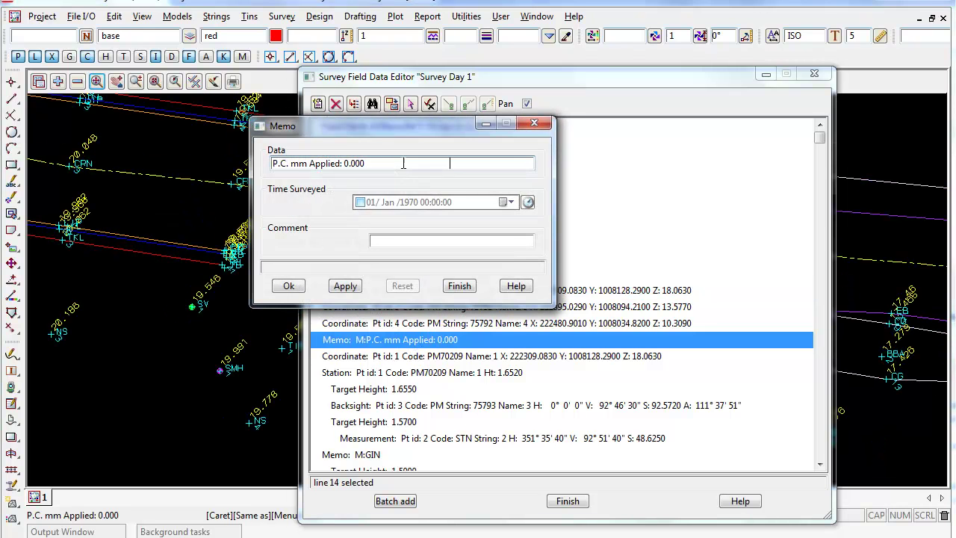
{"action": "double_click", "coordinate": [354, 164]}
{"action": "left_click", "coordinate": [534, 124]}
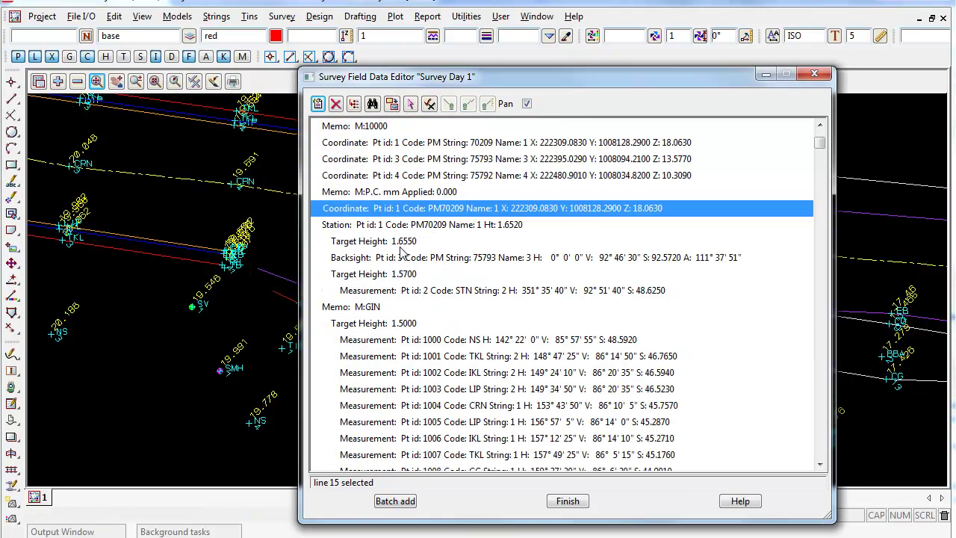
{"action": "double_click", "coordinate": [403, 242]}
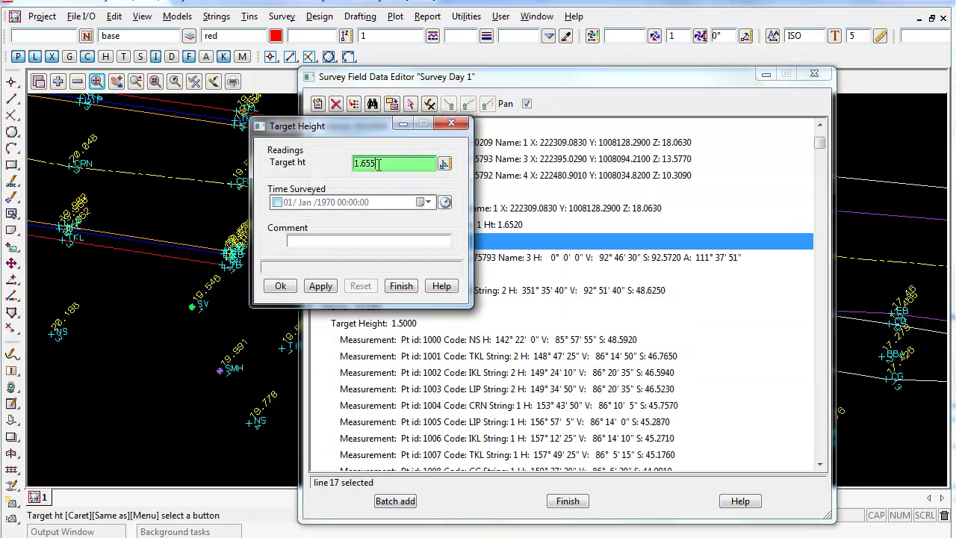
{"action": "double_click", "coordinate": [378, 163]}
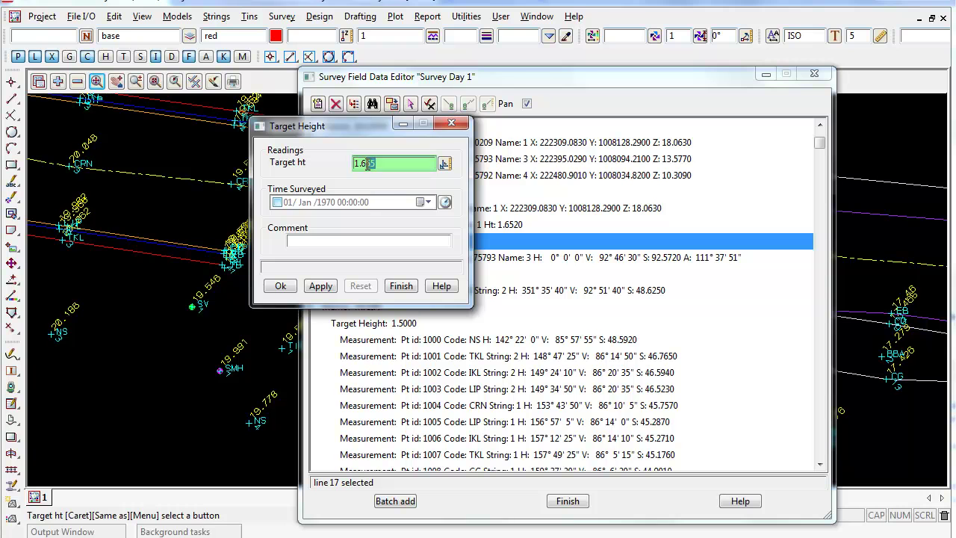
{"action": "left_click", "coordinate": [451, 124]}
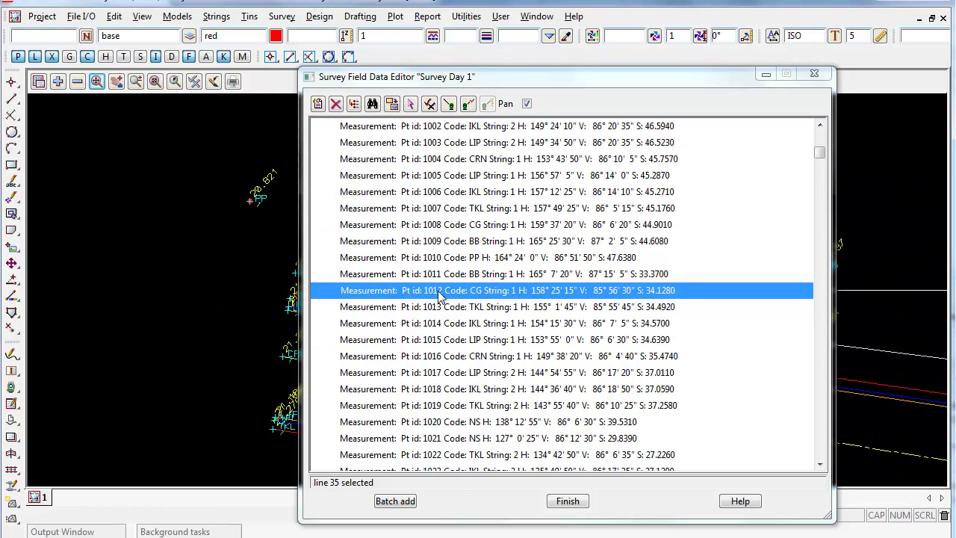
- Insert a new command line before Pt id 1012 with type Target height (opcode 5)
{"action": "left_click", "coordinate": [430, 275]}
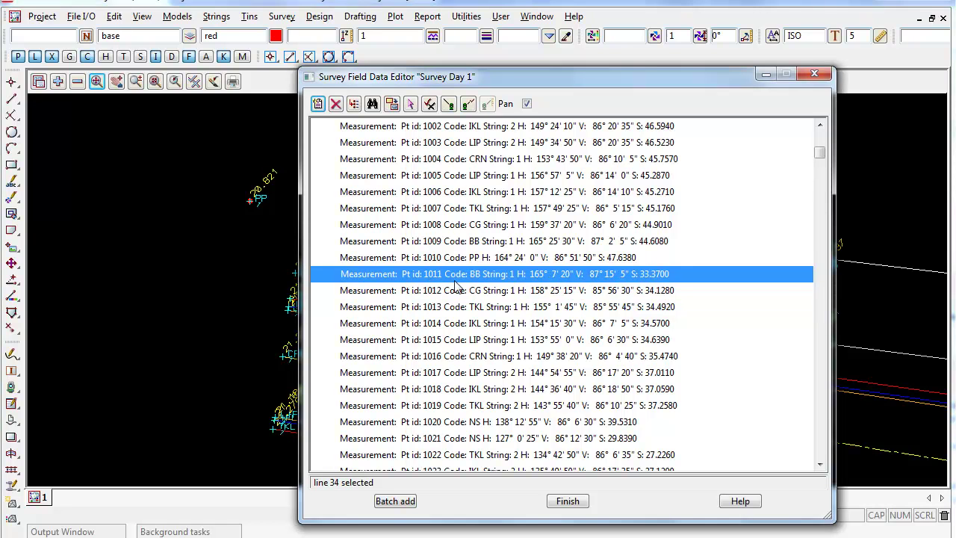
{"action": "left_click", "coordinate": [433, 291]}
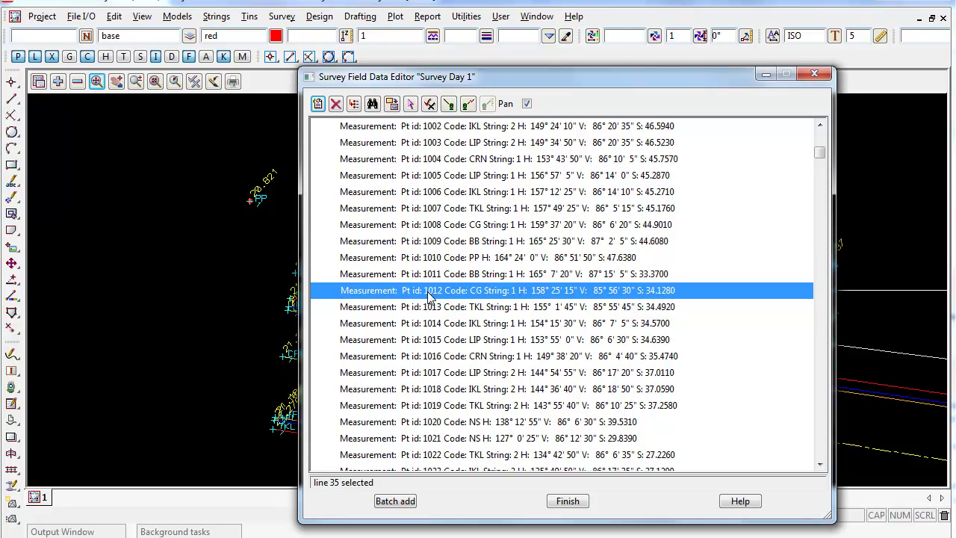
{"action": "left_click", "coordinate": [317, 104]}
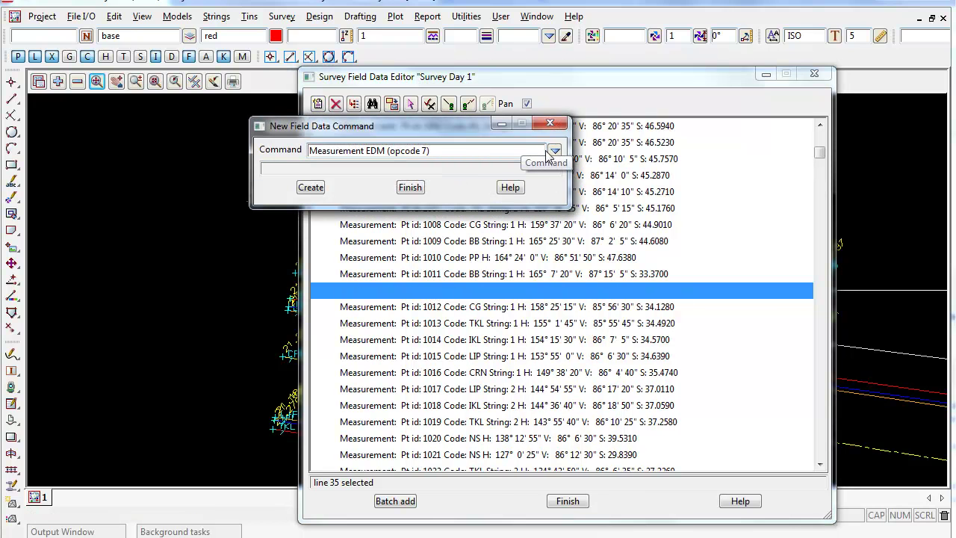
{"action": "left_click_drag", "start_coordinate": [464, 127], "coordinate": [365, 128]}
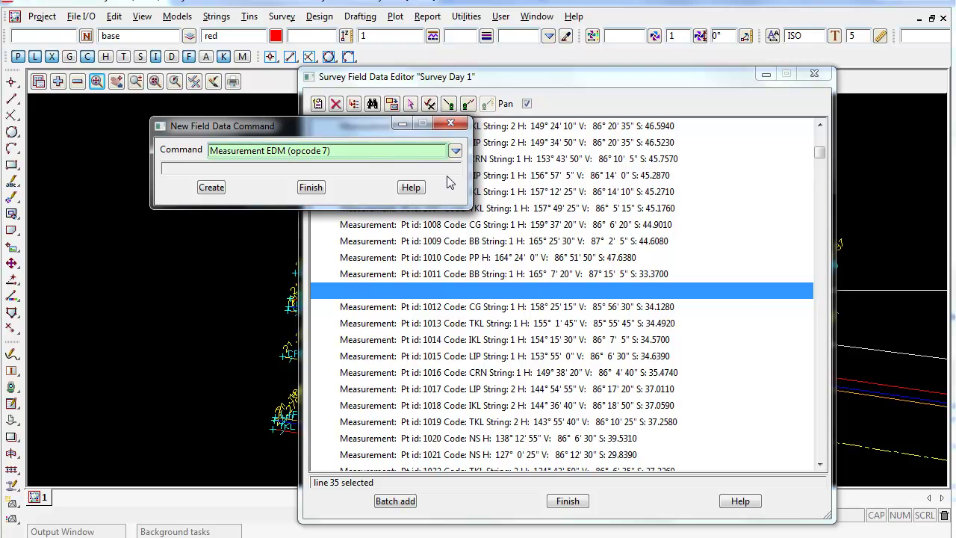
{"action": "left_click", "coordinate": [456, 151]}
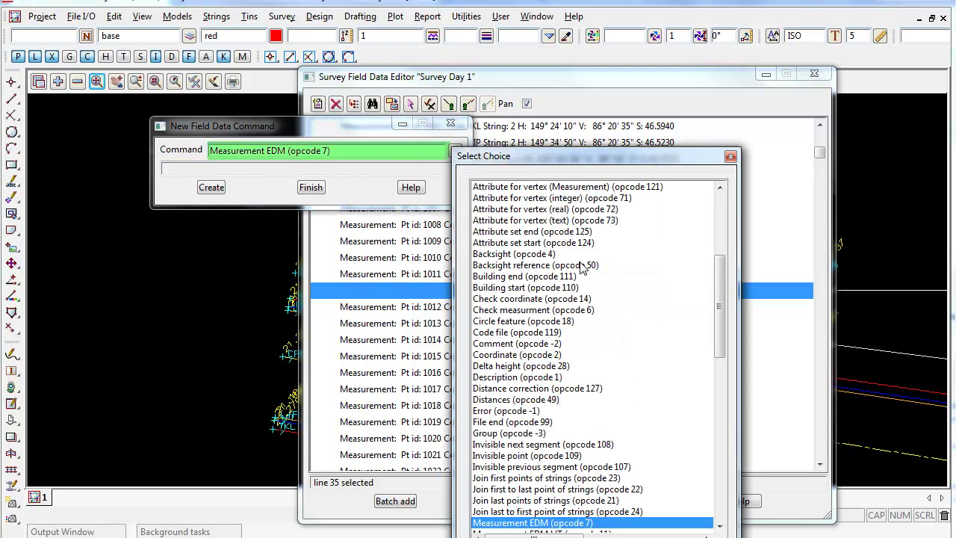
{"action": "left_click_drag", "start_coordinate": [713, 277], "coordinate": [713, 456]}
{"action": "left_click", "coordinate": [528, 400]}
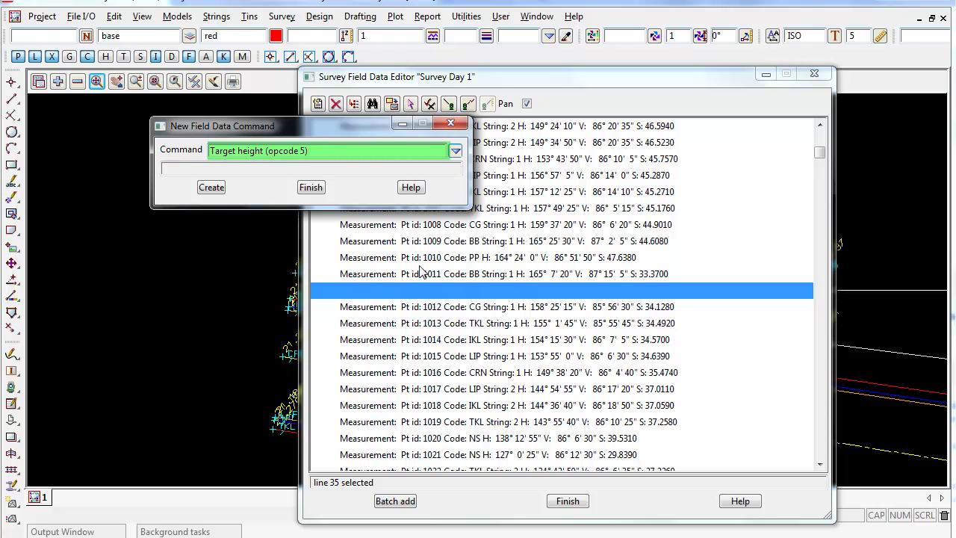
- Create the new command with a 1.9 target height and finish
{"action": "left_click", "coordinate": [210, 188]}
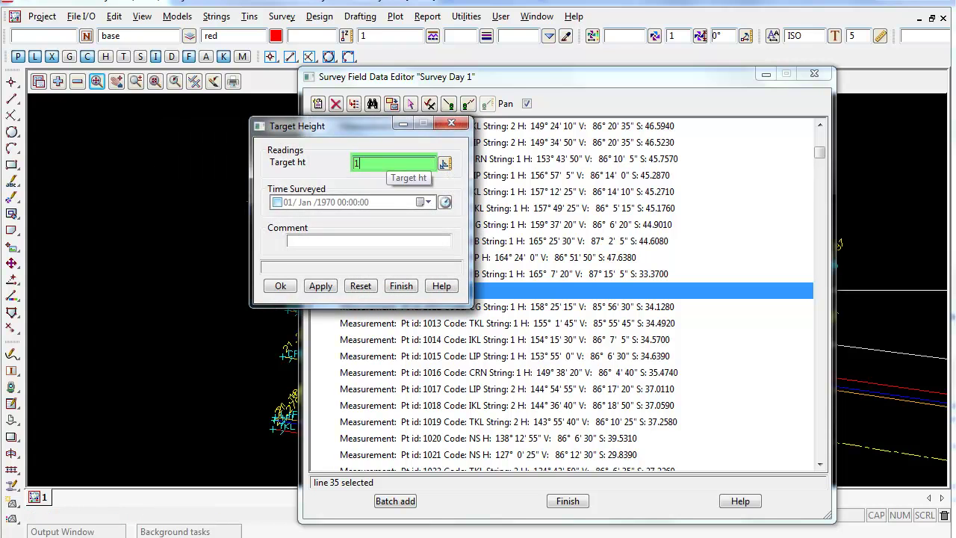
{"action": "type", "text": "1.9"}
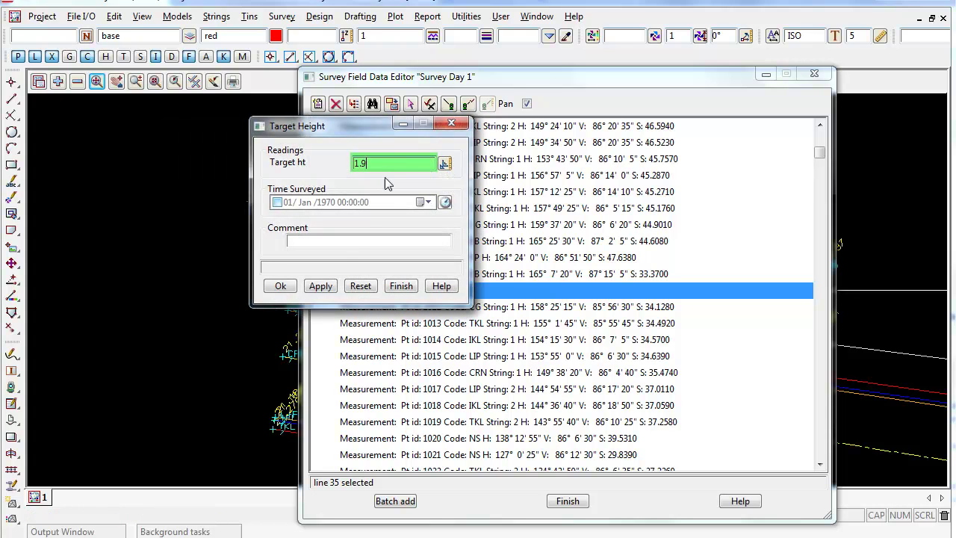
{"action": "left_click", "coordinate": [320, 286]}
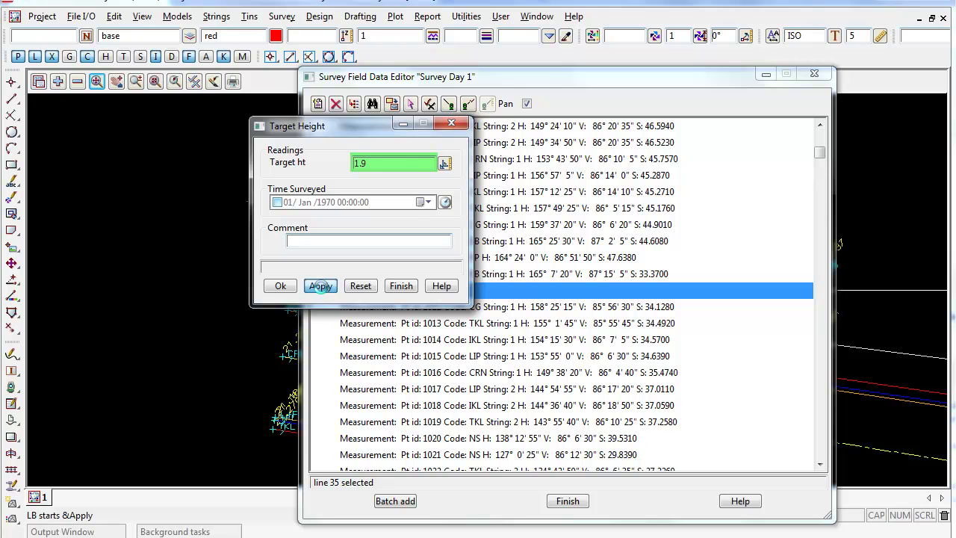
{"action": "left_click", "coordinate": [400, 287]}
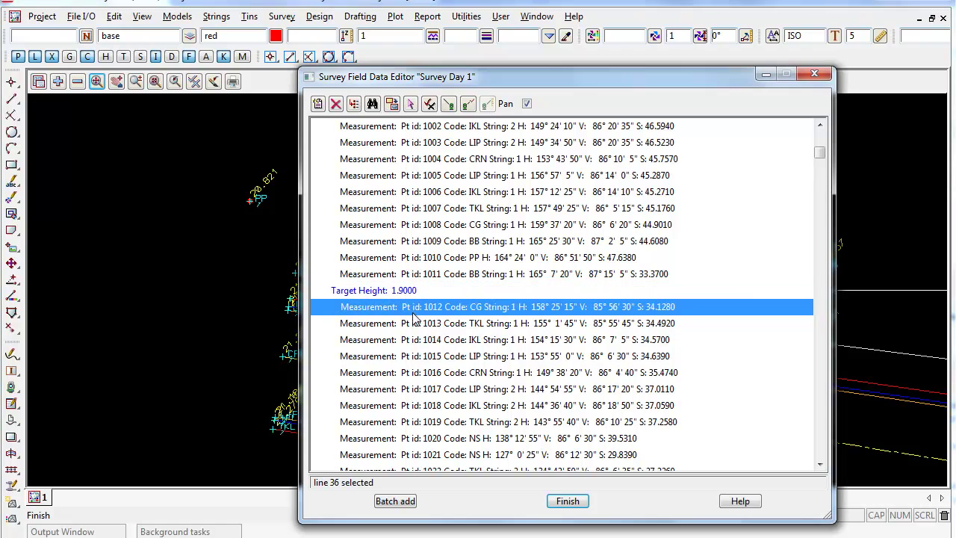
{"action": "left_click", "coordinate": [377, 293]}
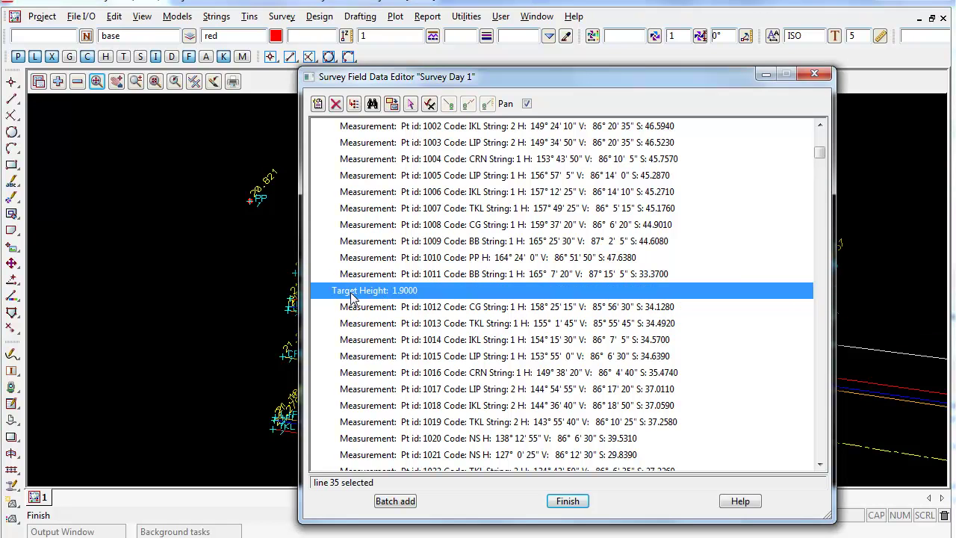
{"action": "left_click", "coordinate": [431, 310]}
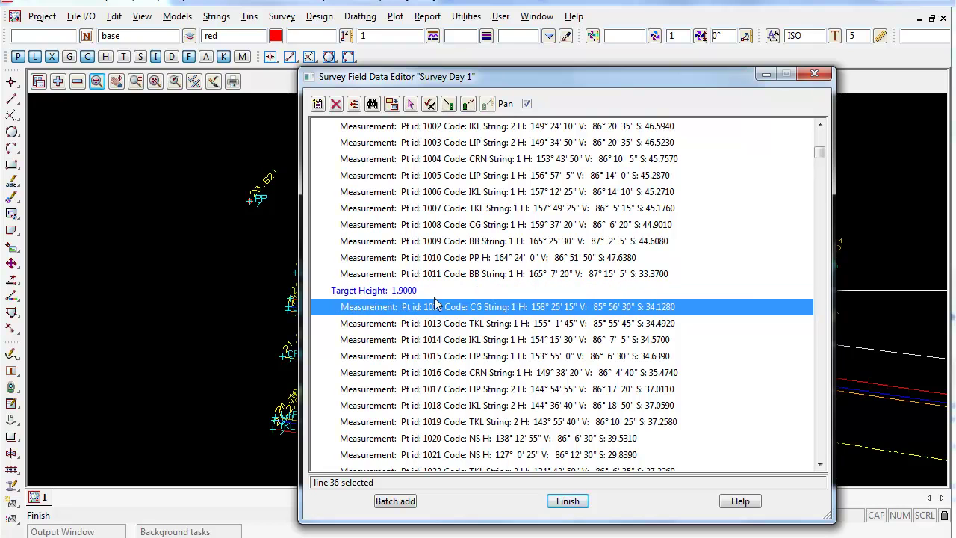
{"action": "left_click", "coordinate": [442, 340]}
{"action": "left_click", "coordinate": [444, 373]}
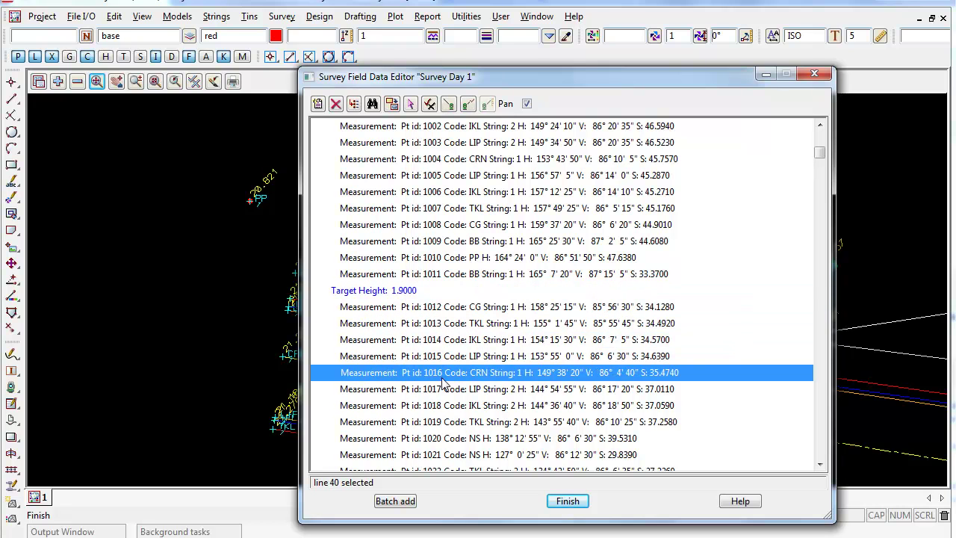
{"action": "left_click", "coordinate": [404, 296]}
{"action": "left_click", "coordinate": [404, 308]}
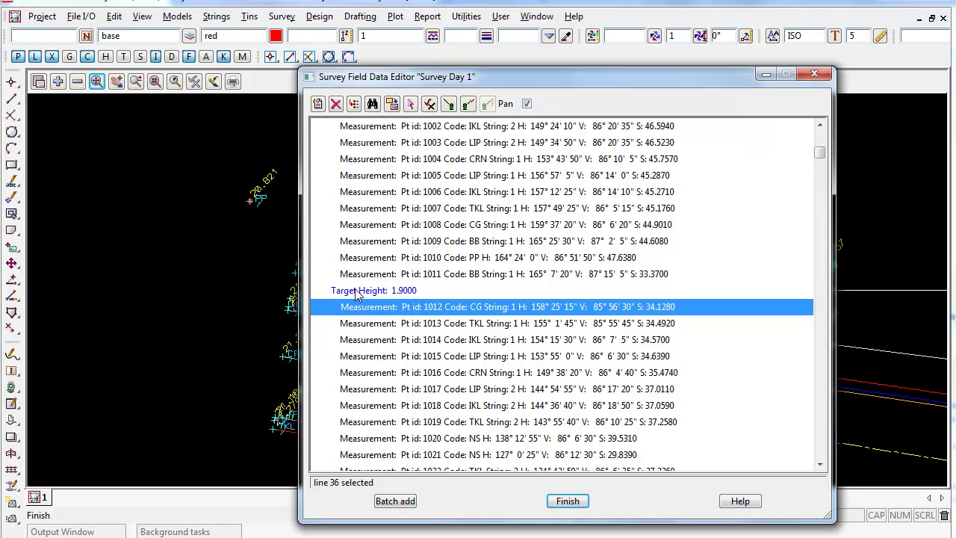
{"action": "left_click", "coordinate": [409, 293]}
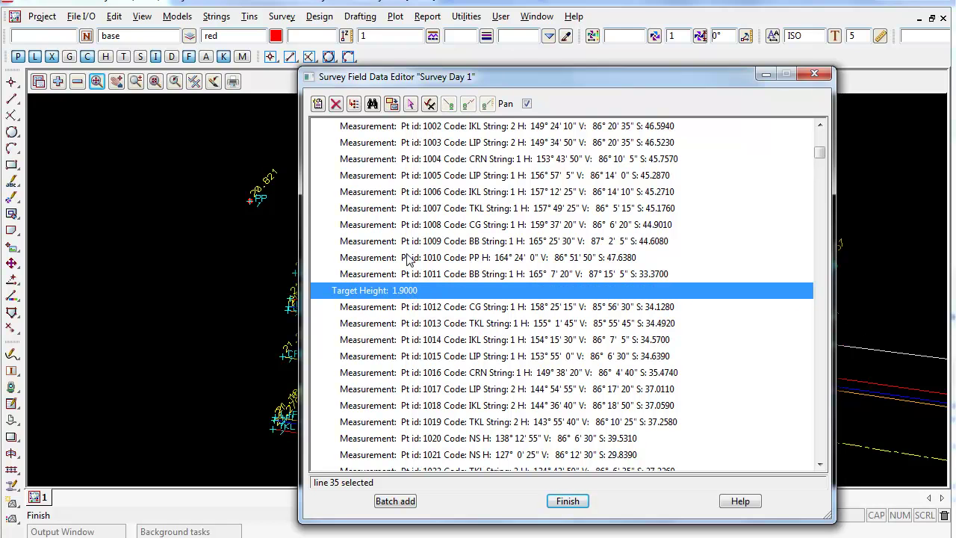
{"action": "left_click", "coordinate": [440, 310]}
{"action": "left_click", "coordinate": [445, 241]}
{"action": "left_click", "coordinate": [444, 224]}
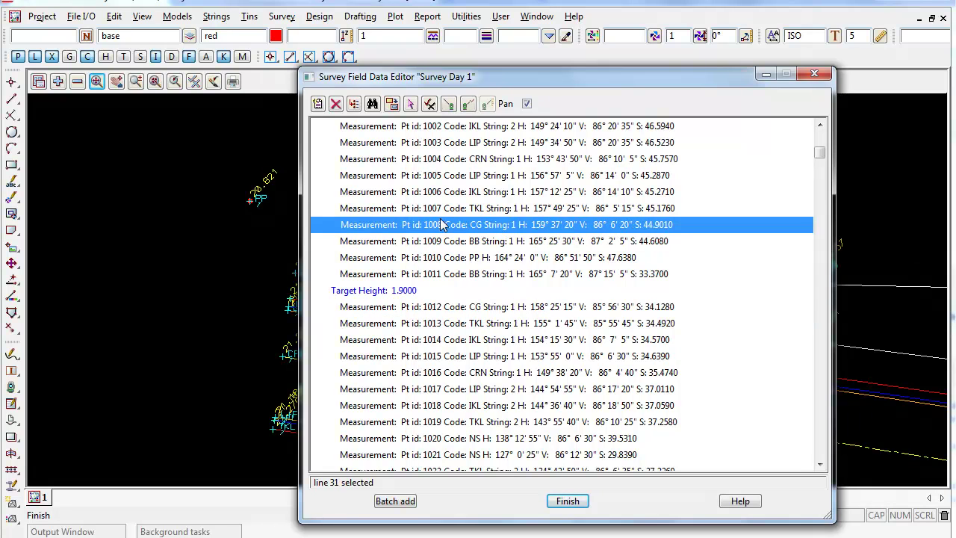
{"action": "left_click", "coordinate": [402, 292]}
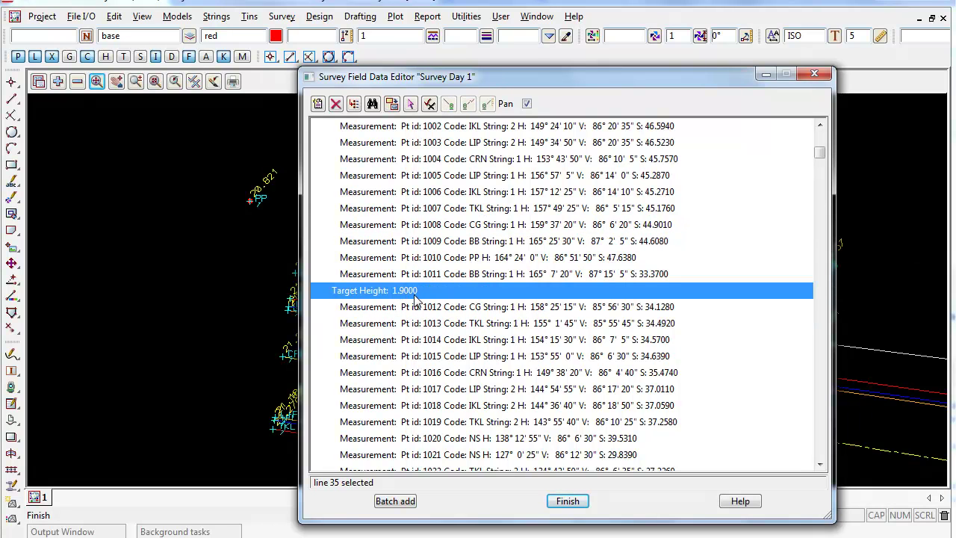
{"action": "scroll", "coordinate": [471, 404], "scroll_direction": "down", "scroll_amount": 1}
{"action": "scroll", "coordinate": [468, 403], "scroll_direction": "down", "scroll_amount": 4}
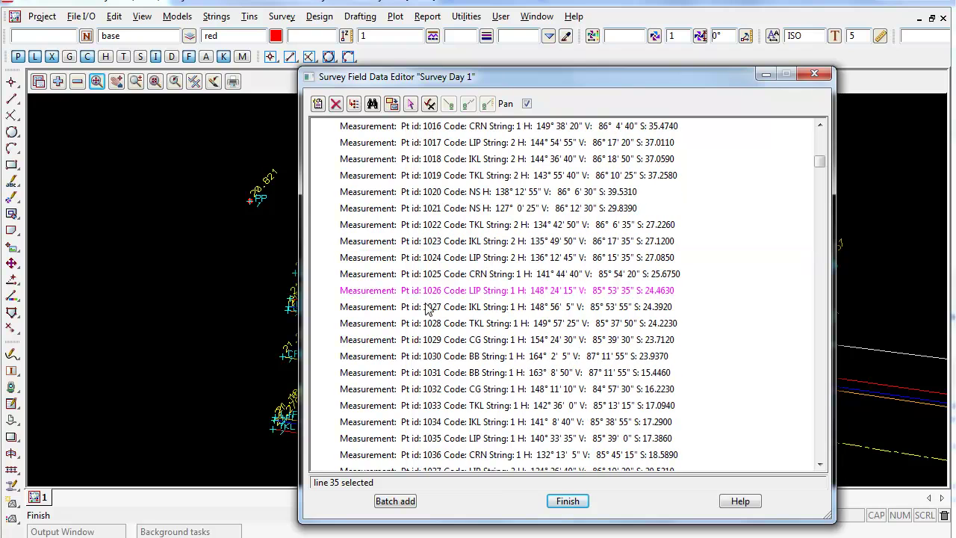
{"action": "left_click", "coordinate": [430, 293]}
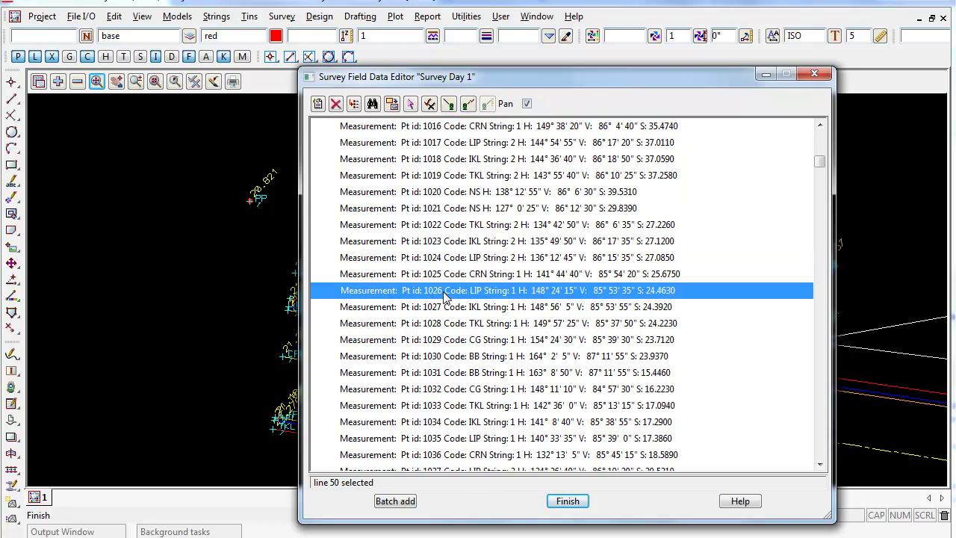
{"action": "left_click", "coordinate": [413, 310]}
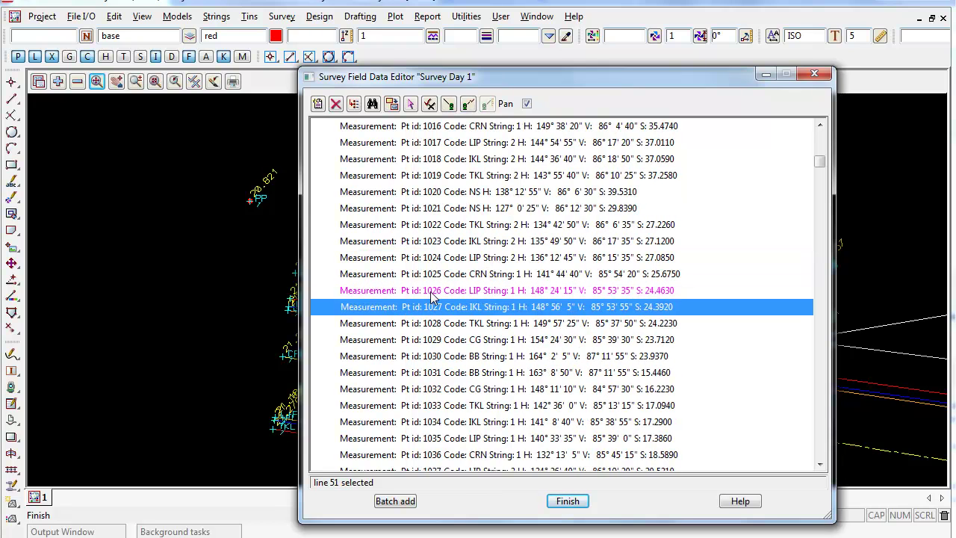
{"action": "left_click", "coordinate": [432, 295]}
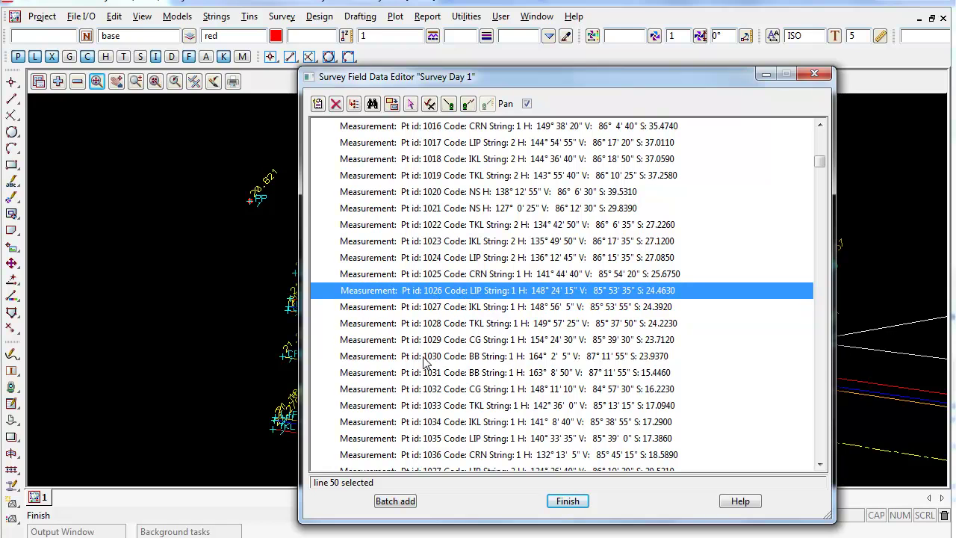
{"action": "scroll", "coordinate": [399, 160], "scroll_direction": "up", "scroll_amount": 4}
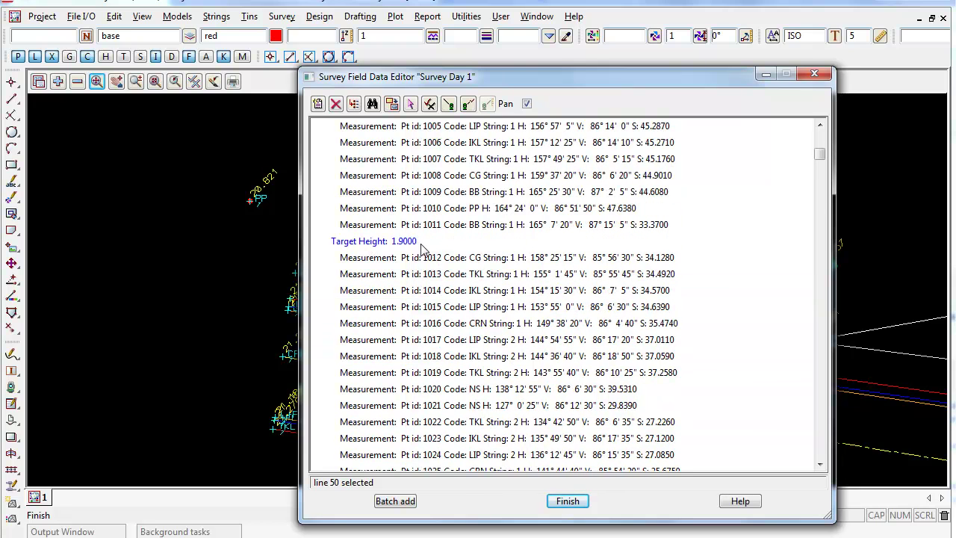
{"action": "scroll", "coordinate": [401, 274], "scroll_direction": "down", "scroll_amount": 2}
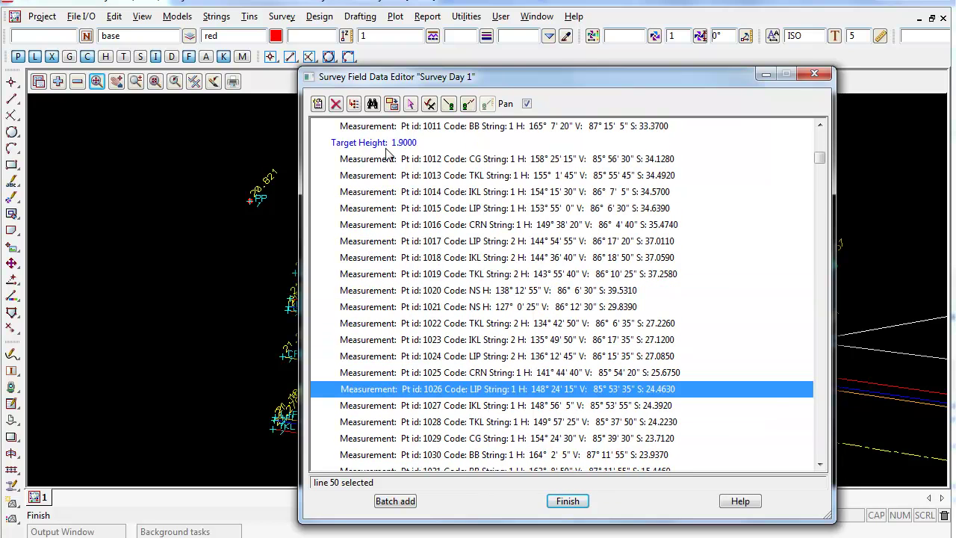
{"action": "scroll", "coordinate": [387, 154], "scroll_direction": "down", "scroll_amount": 1}
{"action": "scroll", "coordinate": [387, 157], "scroll_direction": "up", "scroll_amount": 1}
{"action": "left_click", "coordinate": [435, 276]}
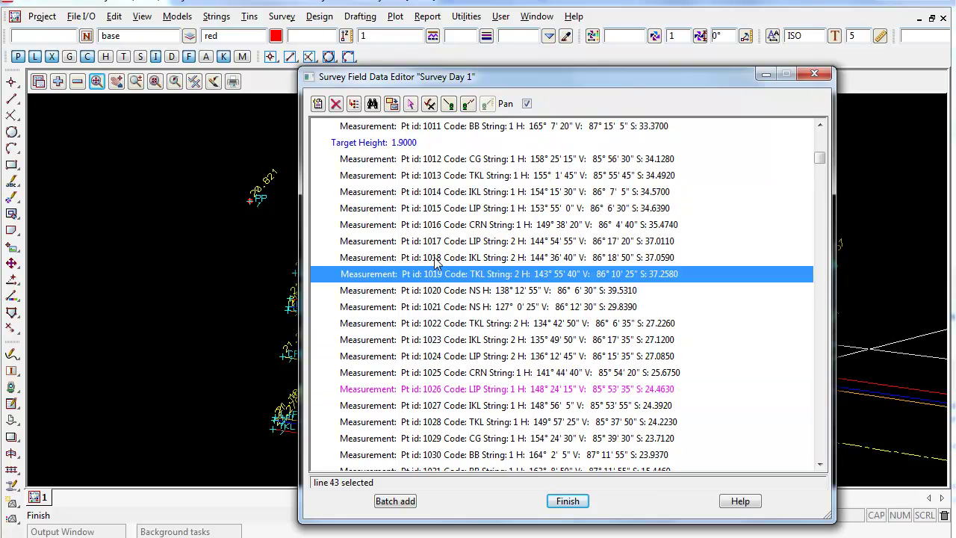
{"action": "left_click", "coordinate": [433, 260]}
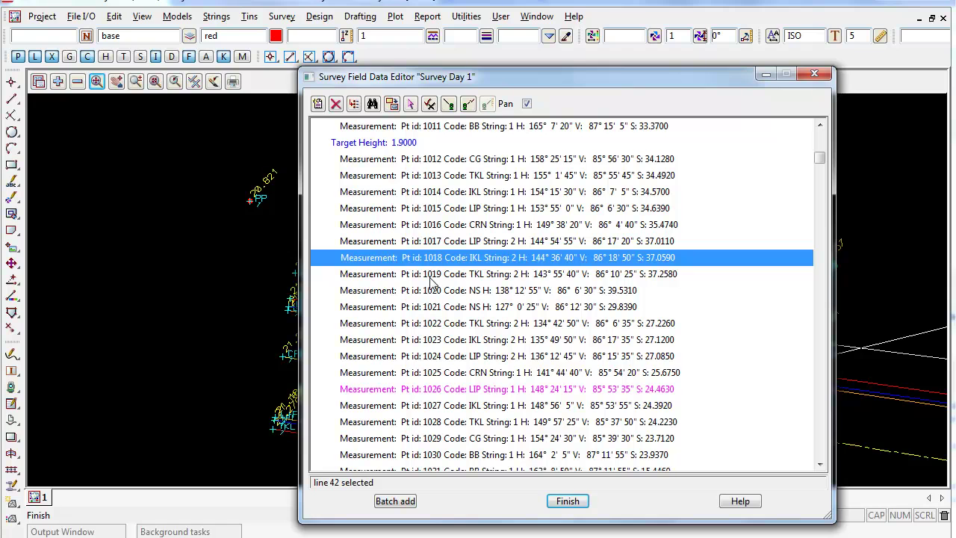
{"action": "left_click", "coordinate": [431, 274]}
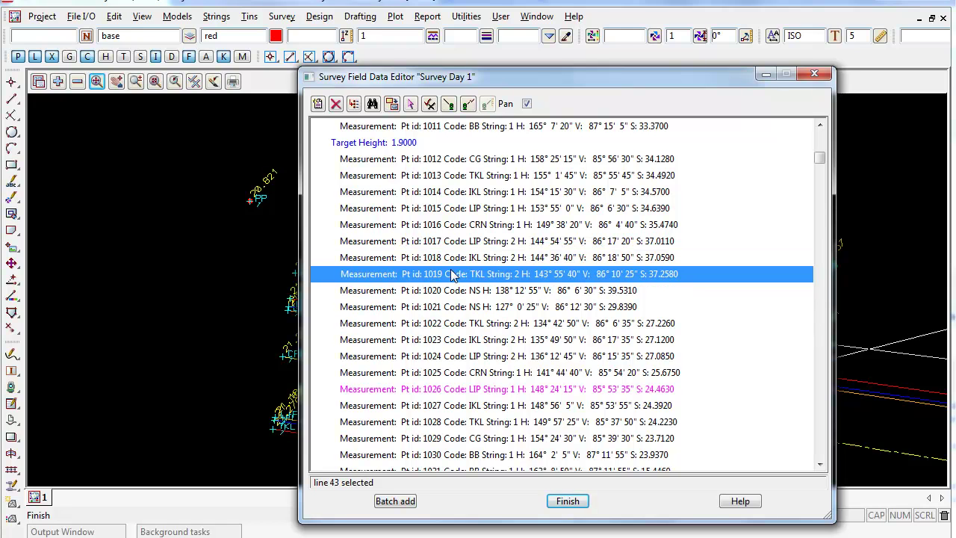
- Insert a Target height command before Pt id 1019 with a target height of 1.5
{"action": "left_click", "coordinate": [317, 104]}
{"action": "key", "text": "Return"}
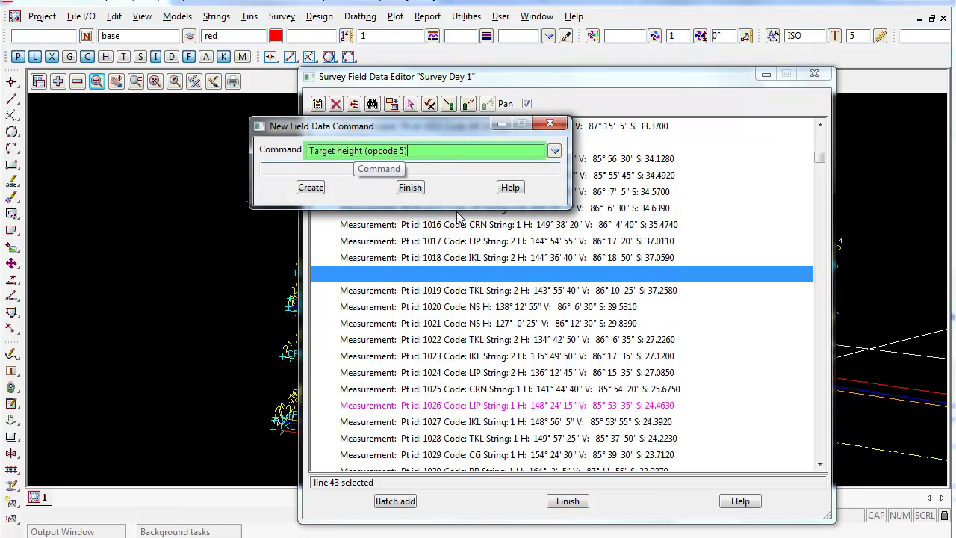
{"action": "left_click", "coordinate": [309, 188]}
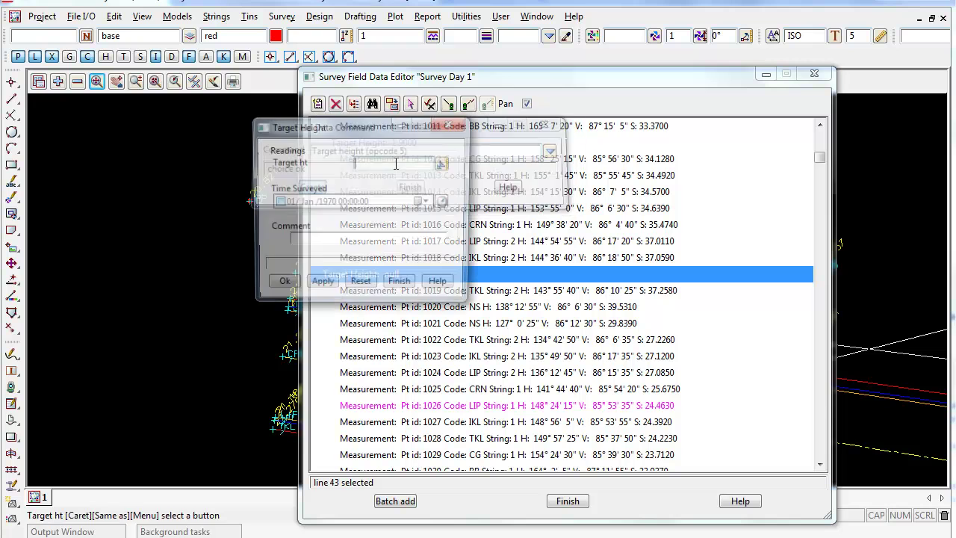
{"action": "type", "text": "1."}
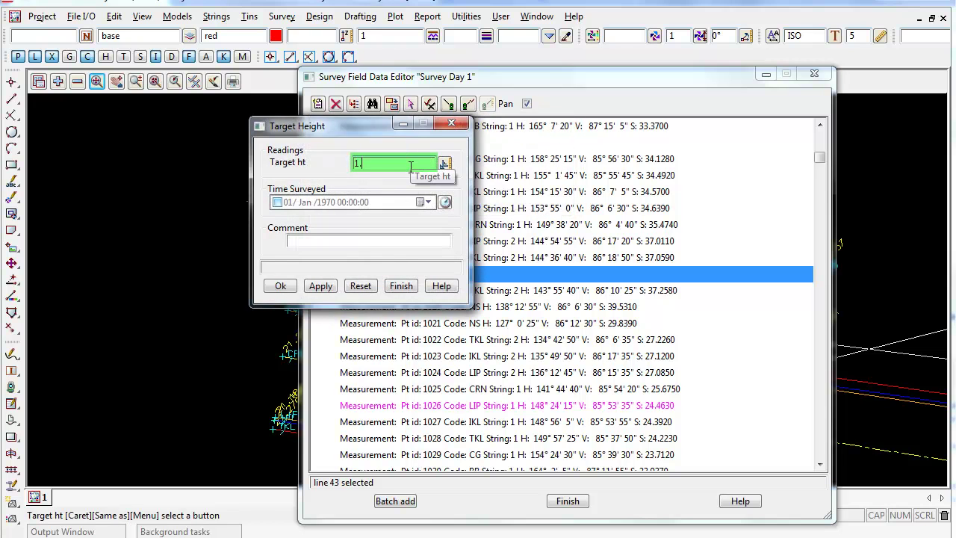
{"action": "type", "text": "5"}
{"action": "left_click", "coordinate": [320, 287]}
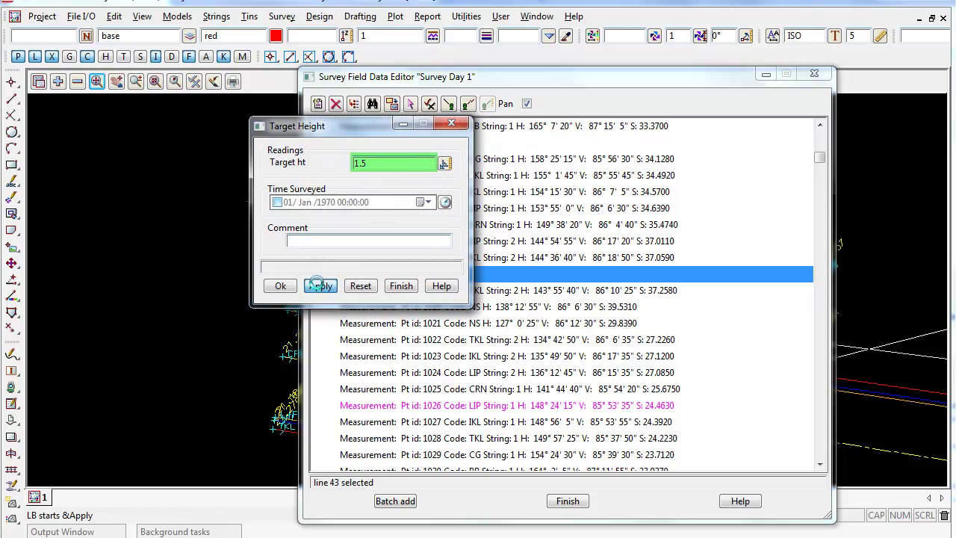
{"action": "left_click", "coordinate": [411, 286]}
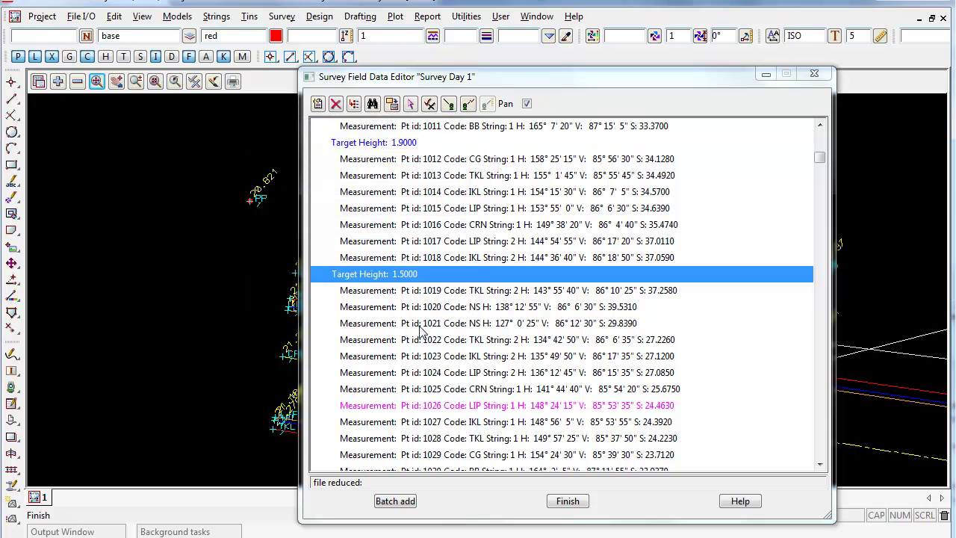
{"action": "left_click", "coordinate": [448, 294]}
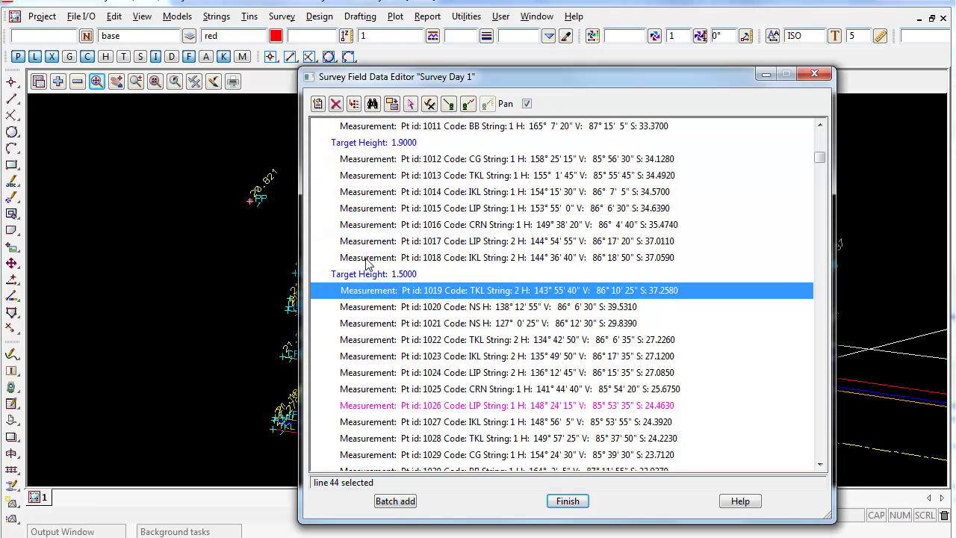
{"action": "scroll", "coordinate": [392, 284], "scroll_direction": "up", "scroll_amount": 4}
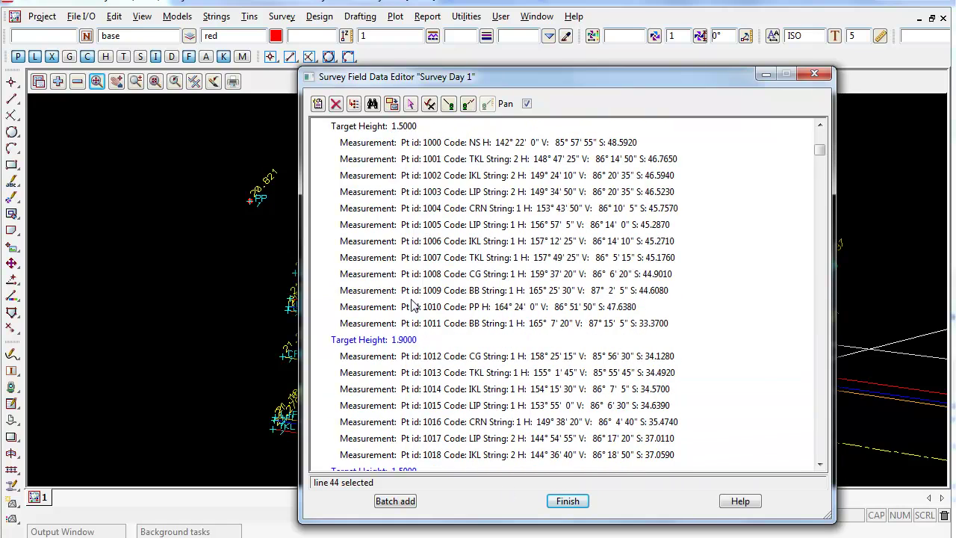
{"action": "scroll", "coordinate": [412, 305], "scroll_direction": "down", "scroll_amount": 3}
{"action": "scroll", "coordinate": [487, 321], "scroll_direction": "down", "scroll_amount": 2}
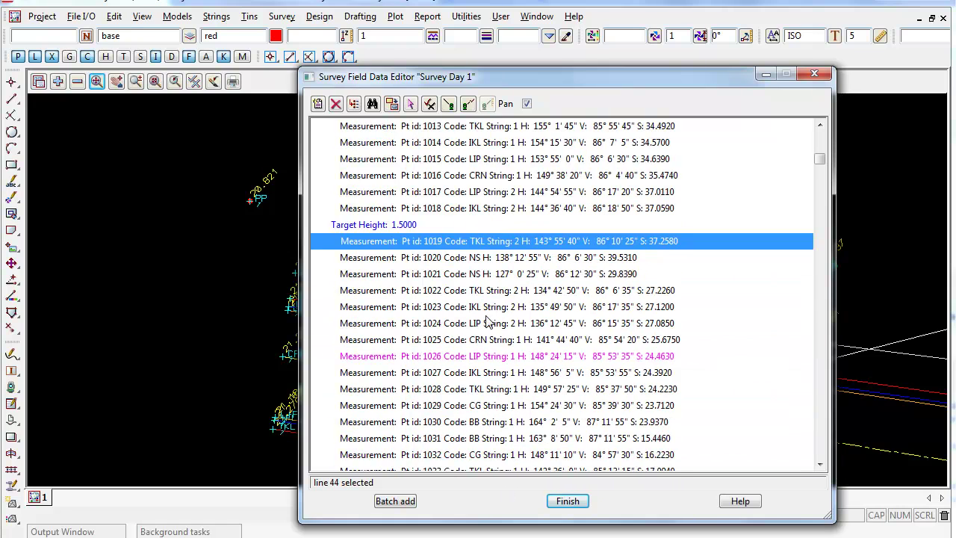
{"action": "scroll", "coordinate": [487, 322], "scroll_direction": "up", "scroll_amount": 6}
{"action": "scroll", "coordinate": [475, 321], "scroll_direction": "down", "scroll_amount": 4}
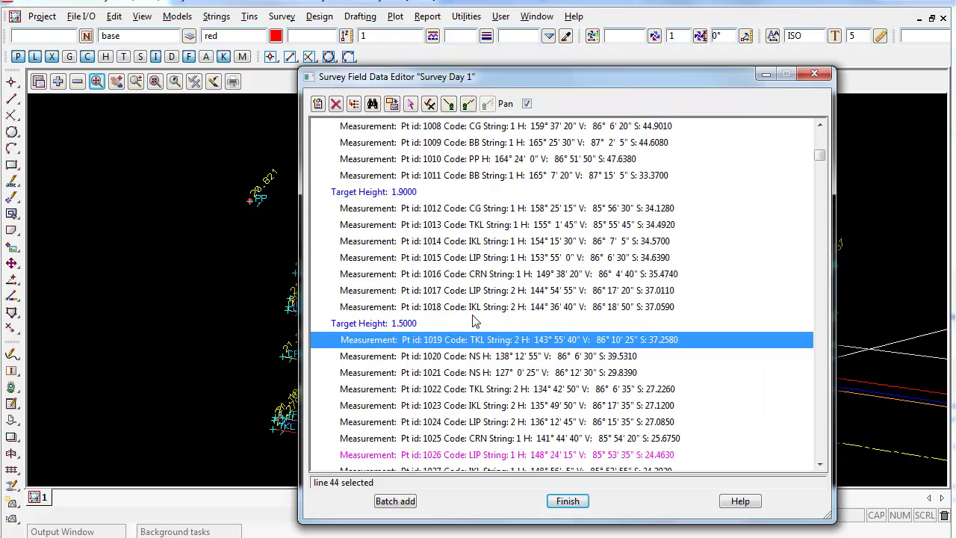
{"action": "scroll", "coordinate": [474, 321], "scroll_direction": "down", "scroll_amount": 5}
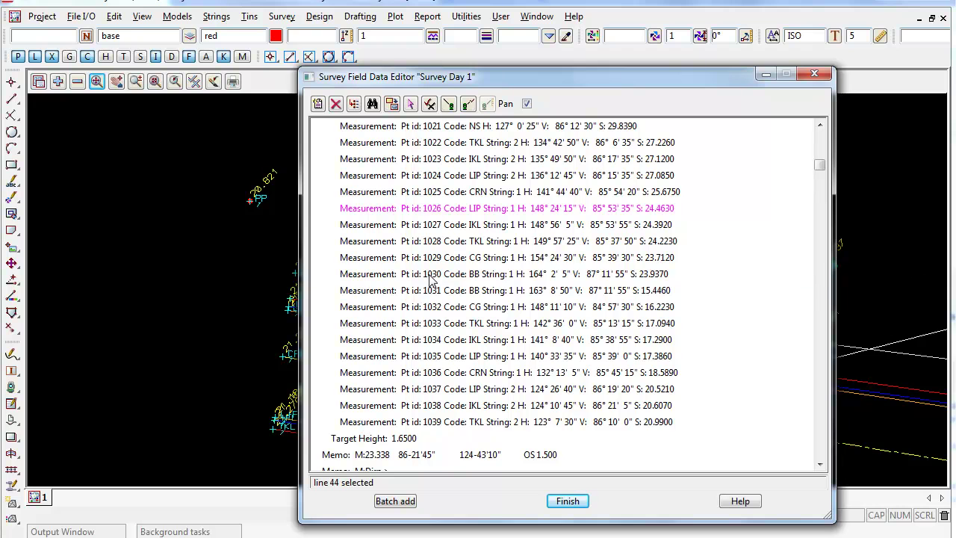
- Insert a new command line before Pt id 1031 and browse the command list without choosing
{"action": "left_click", "coordinate": [431, 278]}
{"action": "left_click", "coordinate": [433, 291]}
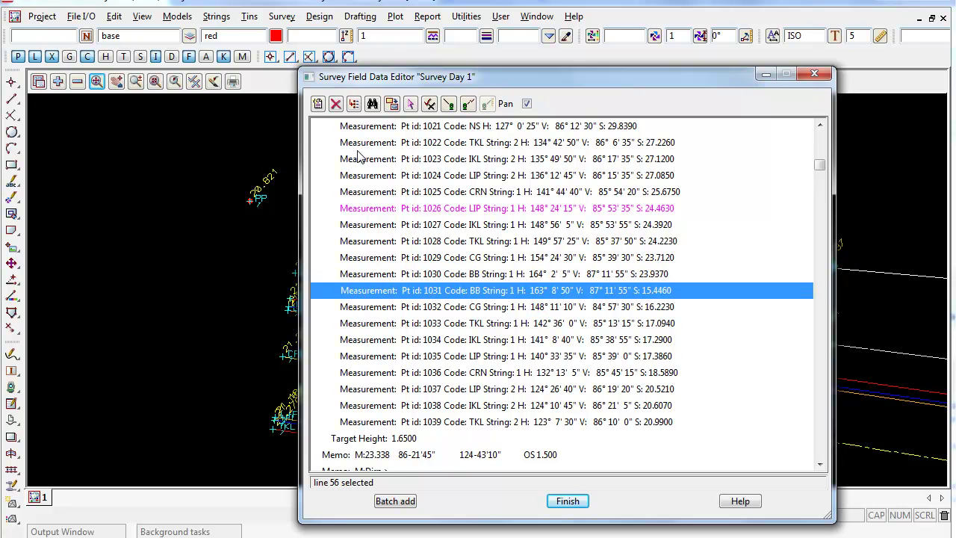
{"action": "left_click", "coordinate": [317, 104]}
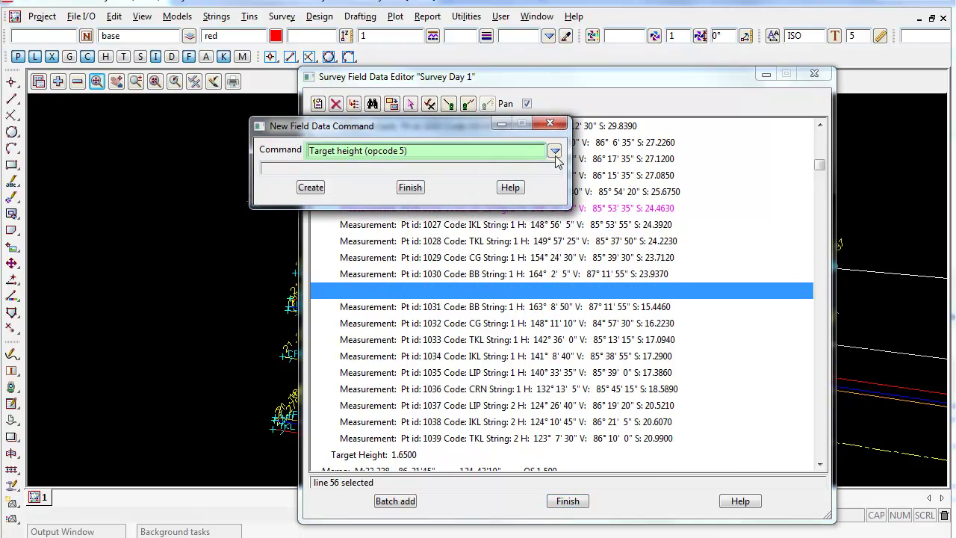
{"action": "left_click", "coordinate": [554, 151]}
{"action": "left_click_drag", "start_coordinate": [818, 373], "coordinate": [822, 190]}
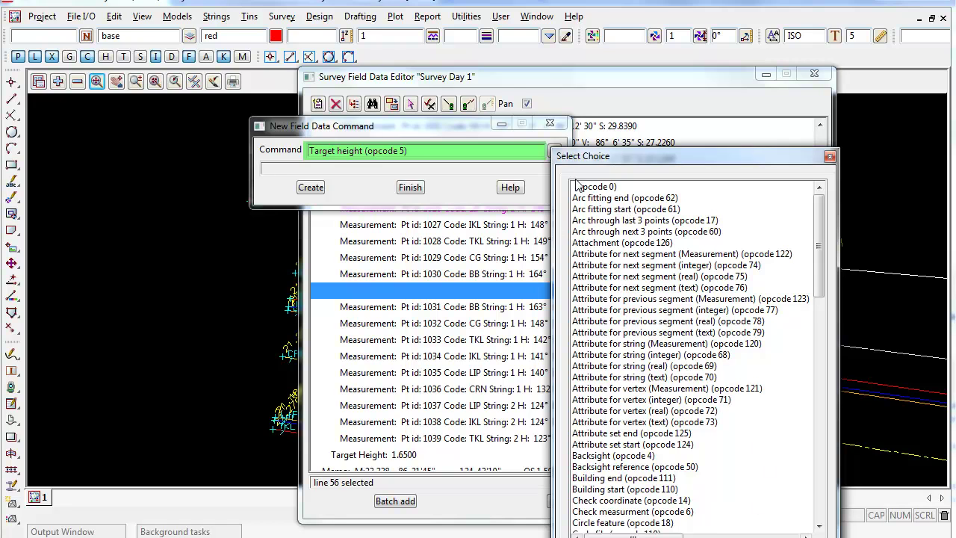
{"action": "left_click", "coordinate": [828, 156]}
{"action": "left_click", "coordinate": [441, 374]}
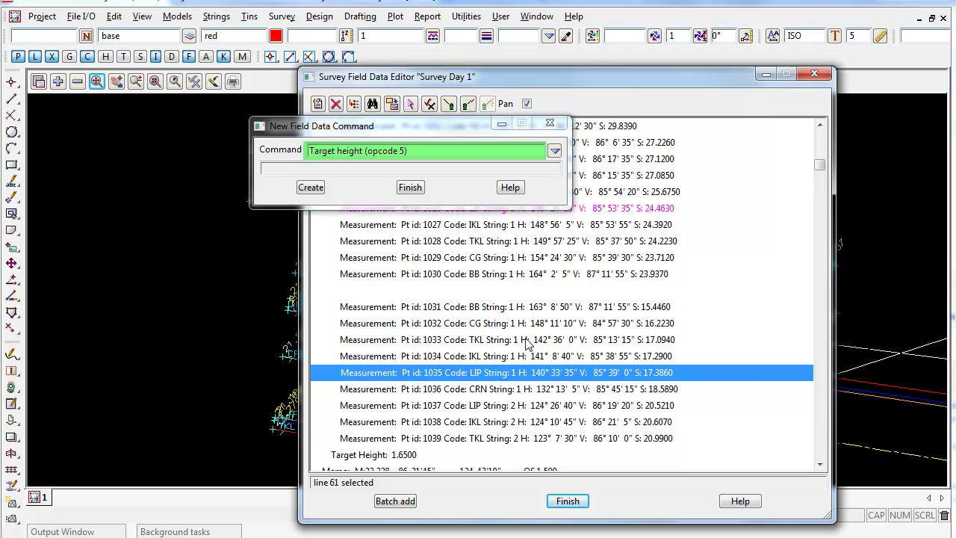
- Close the new command window and scroll down to the Arc Fitting rows after Pt id 1107
{"action": "left_click", "coordinate": [407, 189]}
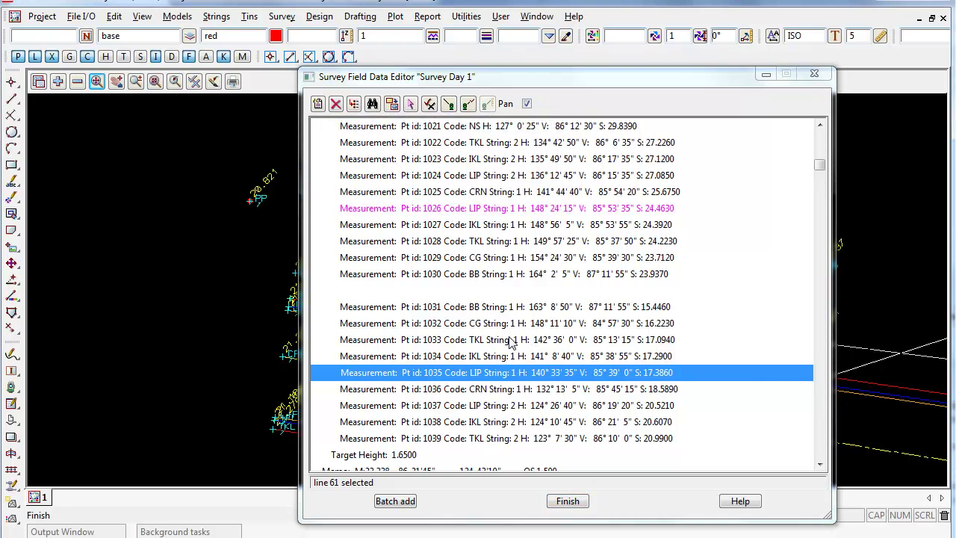
{"action": "left_click", "coordinate": [499, 356]}
{"action": "scroll", "coordinate": [500, 357], "scroll_direction": "down", "scroll_amount": 8}
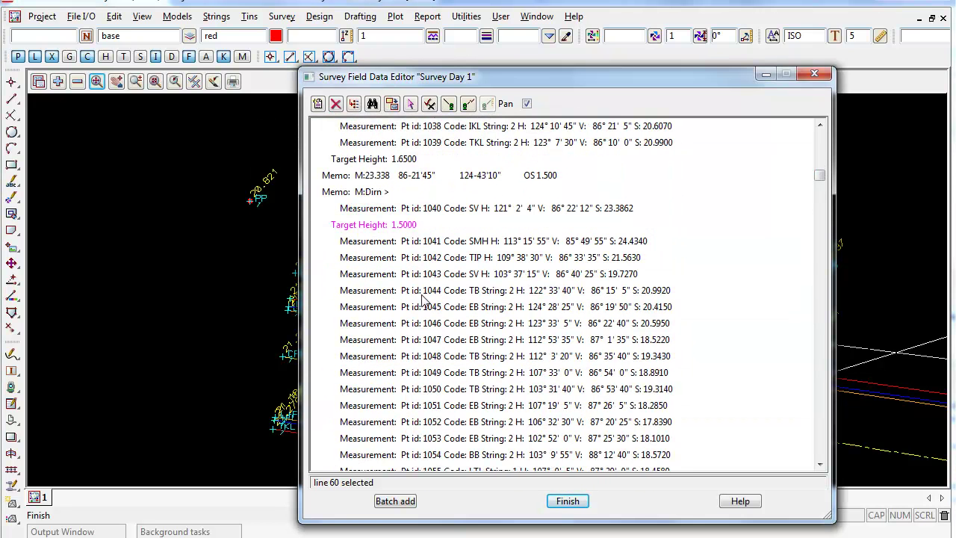
{"action": "scroll", "coordinate": [475, 250], "scroll_direction": "down", "scroll_amount": 10}
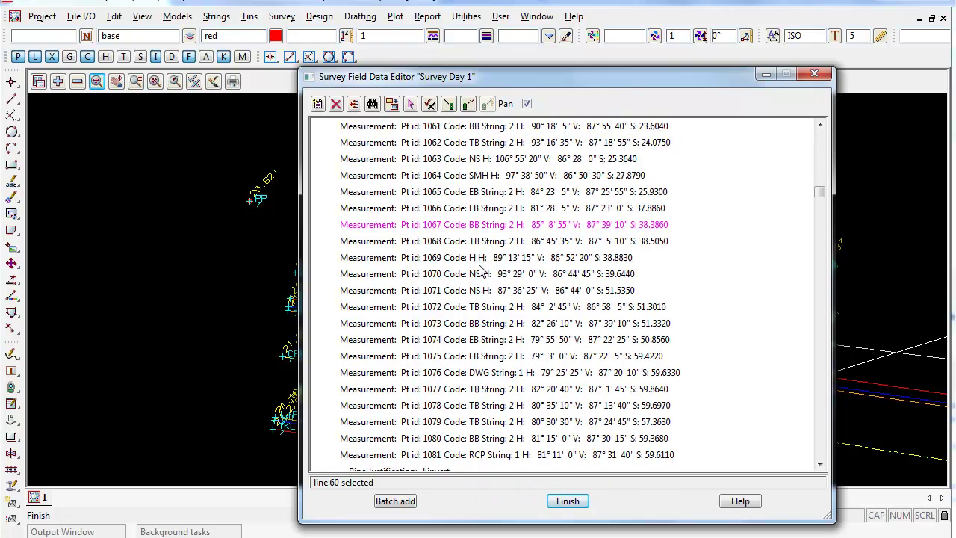
{"action": "scroll", "coordinate": [480, 271], "scroll_direction": "down", "scroll_amount": 5}
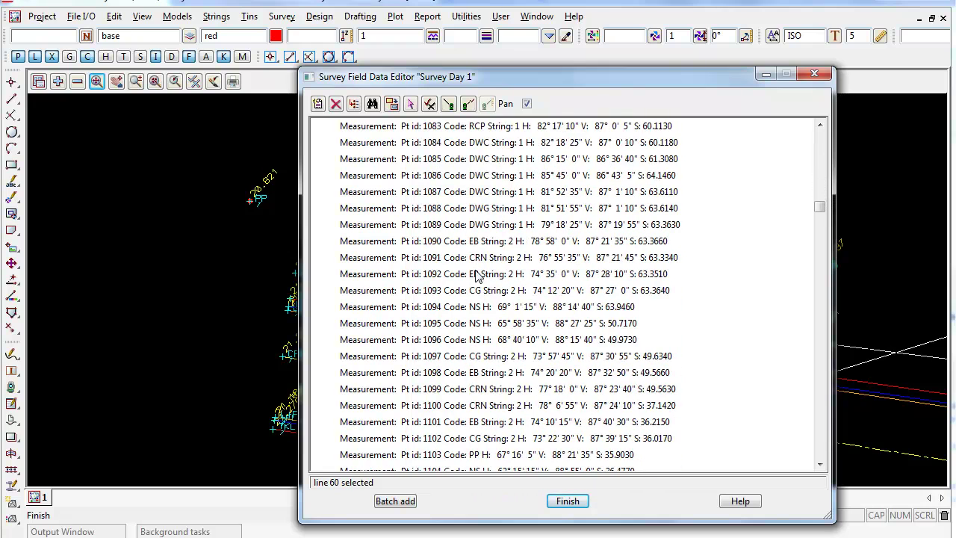
{"action": "scroll", "coordinate": [475, 275], "scroll_direction": "down", "scroll_amount": 5}
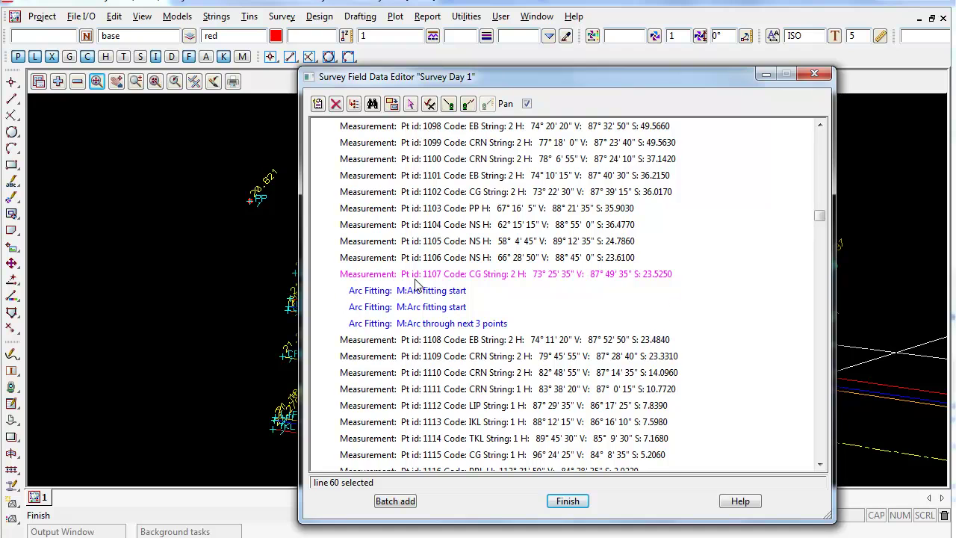
{"action": "scroll", "coordinate": [418, 286], "scroll_direction": "down", "scroll_amount": 2}
- Delete the Arc through next 3 points line, keeping both Arc fitting start lines
{"action": "left_click", "coordinate": [416, 209]}
{"action": "left_click", "coordinate": [418, 193]}
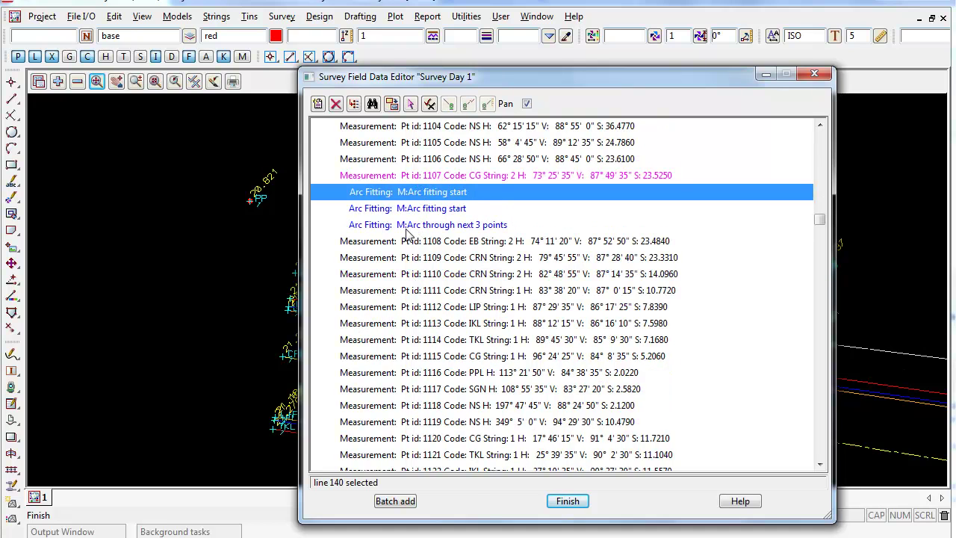
{"action": "left_click", "coordinate": [429, 225]}
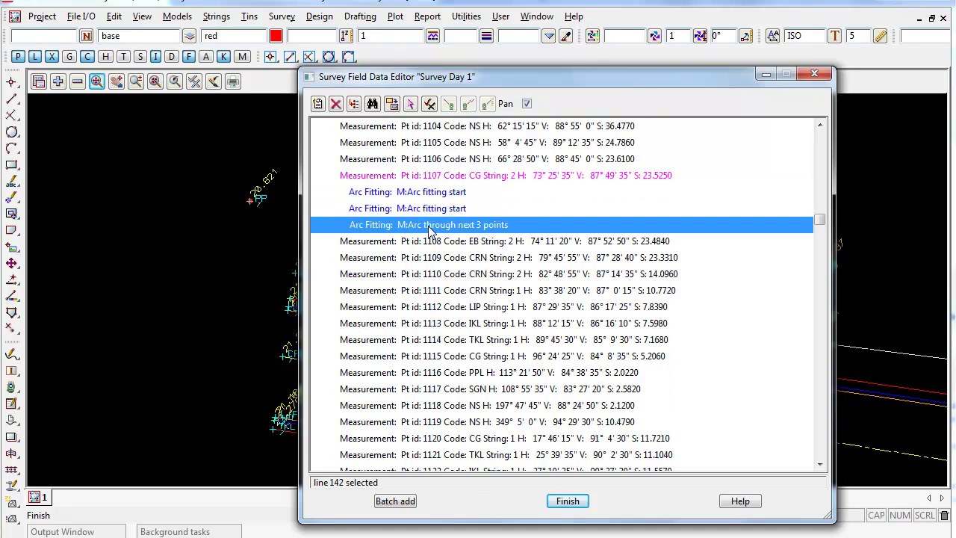
{"action": "left_click", "coordinate": [335, 103]}
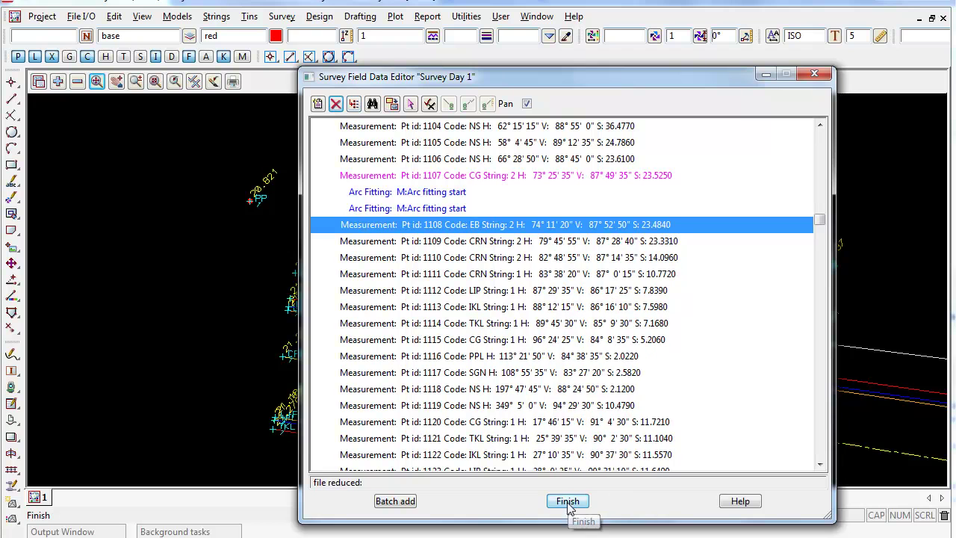
{"action": "left_click", "coordinate": [437, 357]}
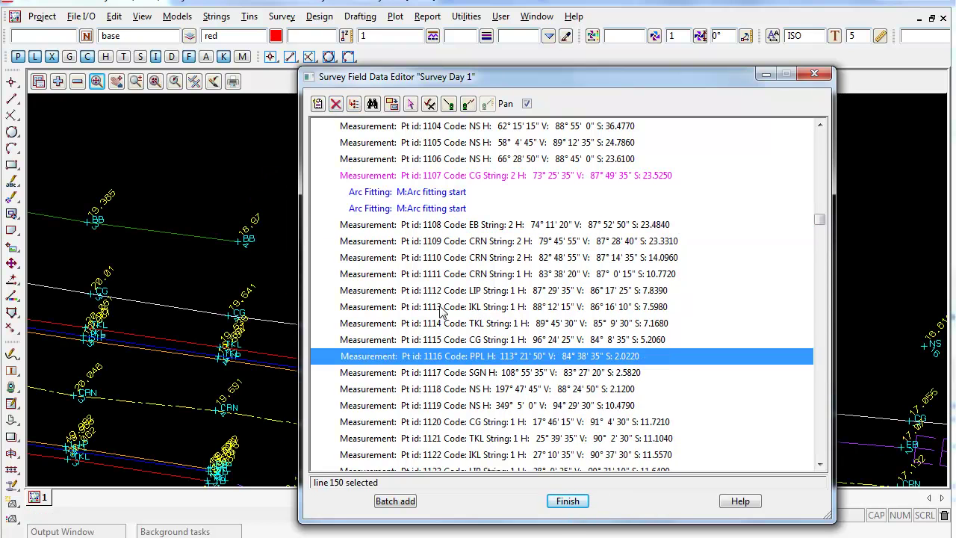
{"action": "left_click", "coordinate": [443, 308]}
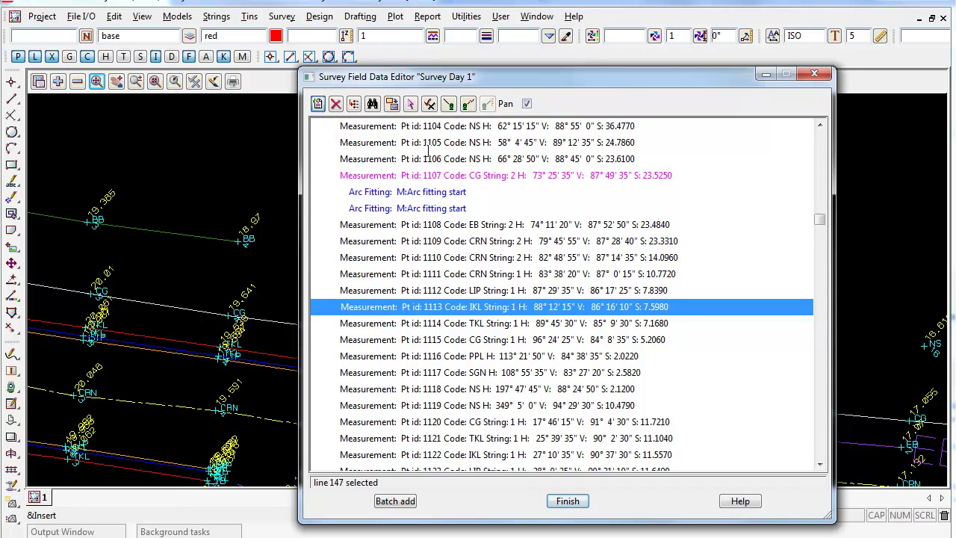
- Insert a new command above Pt id 1113 and browse types from Attachment to Check measurement
{"action": "key", "text": "Insert"}
{"action": "left_click", "coordinate": [553, 150]}
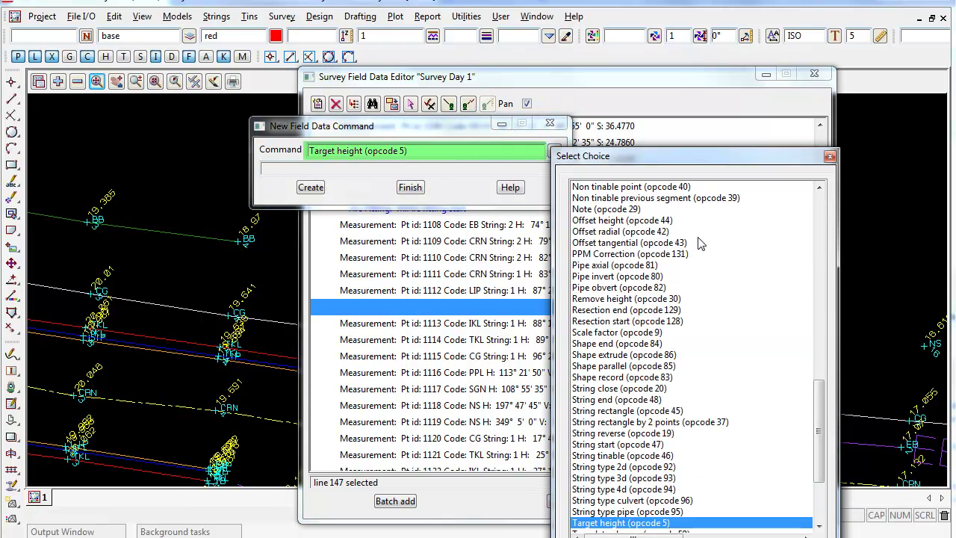
{"action": "left_click_drag", "start_coordinate": [822, 407], "coordinate": [821, 209]}
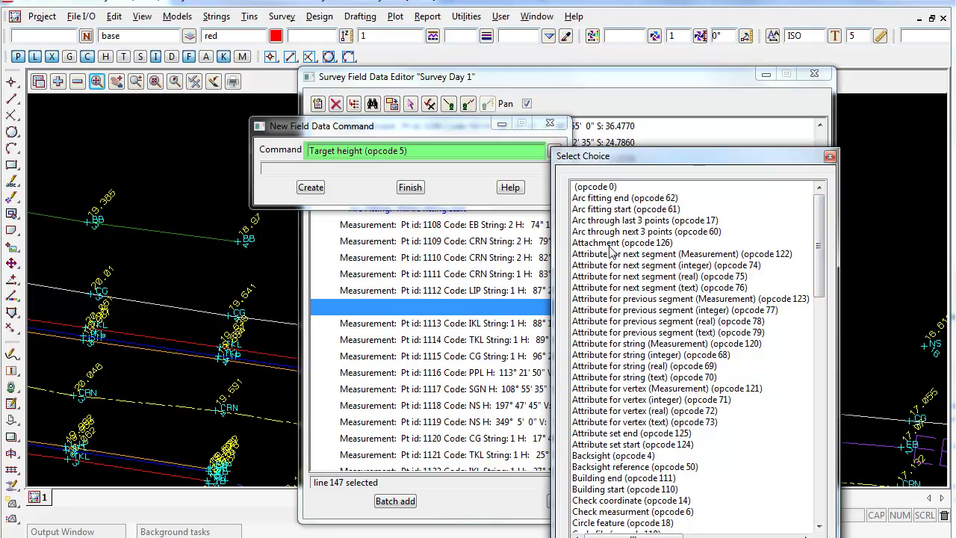
{"action": "left_click", "coordinate": [613, 243]}
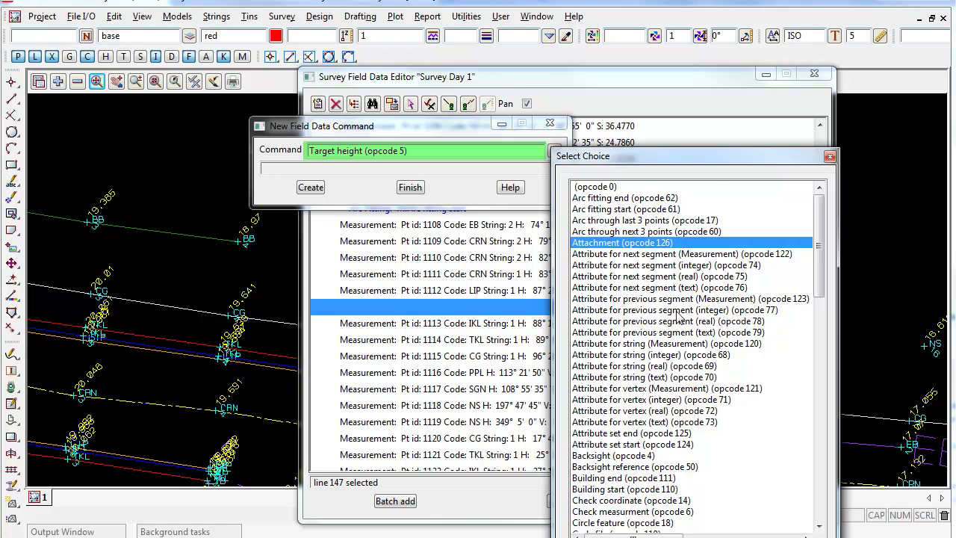
{"action": "scroll", "coordinate": [678, 323], "scroll_direction": "down", "scroll_amount": 2}
{"action": "scroll", "coordinate": [675, 327], "scroll_direction": "down", "scroll_amount": 5}
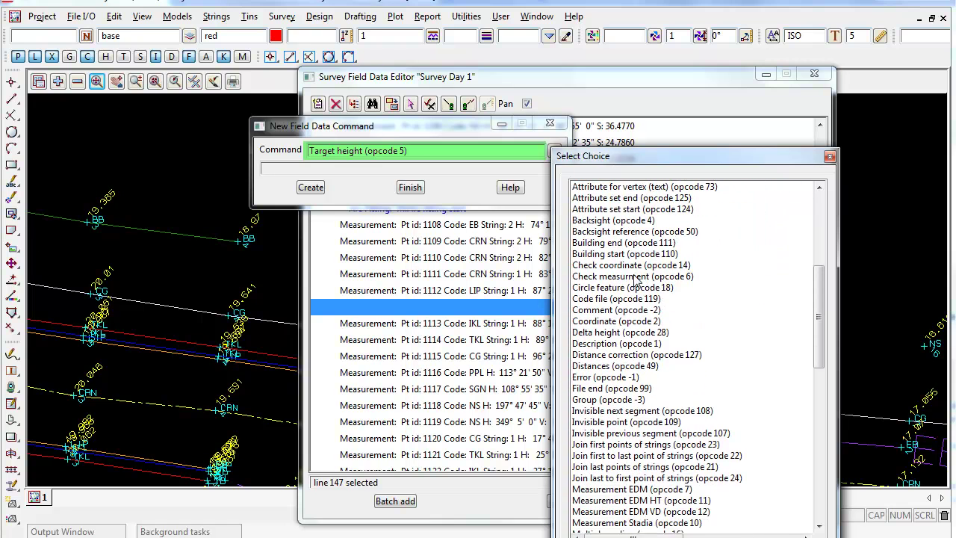
{"action": "left_click", "coordinate": [637, 277]}
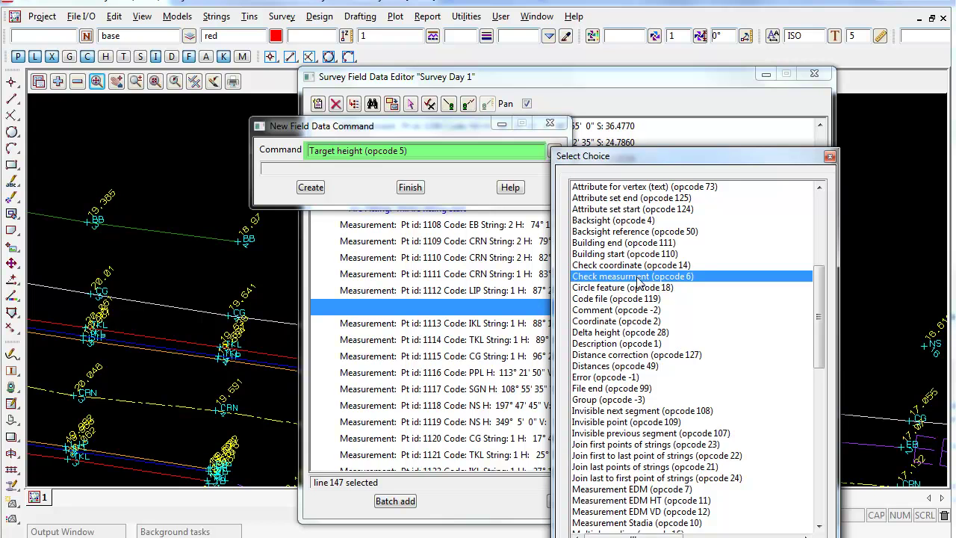
- Browse further command types: PPM Correction, Distance correction, Pipe invert/obvert, Target height
{"action": "scroll", "coordinate": [638, 298], "scroll_direction": "down", "scroll_amount": 4}
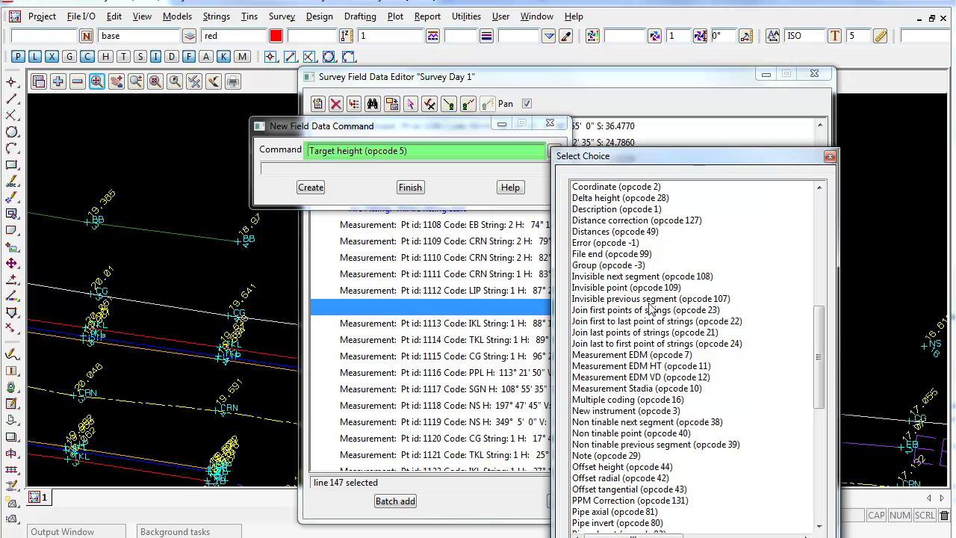
{"action": "left_click", "coordinate": [640, 502]}
{"action": "left_click", "coordinate": [622, 223]}
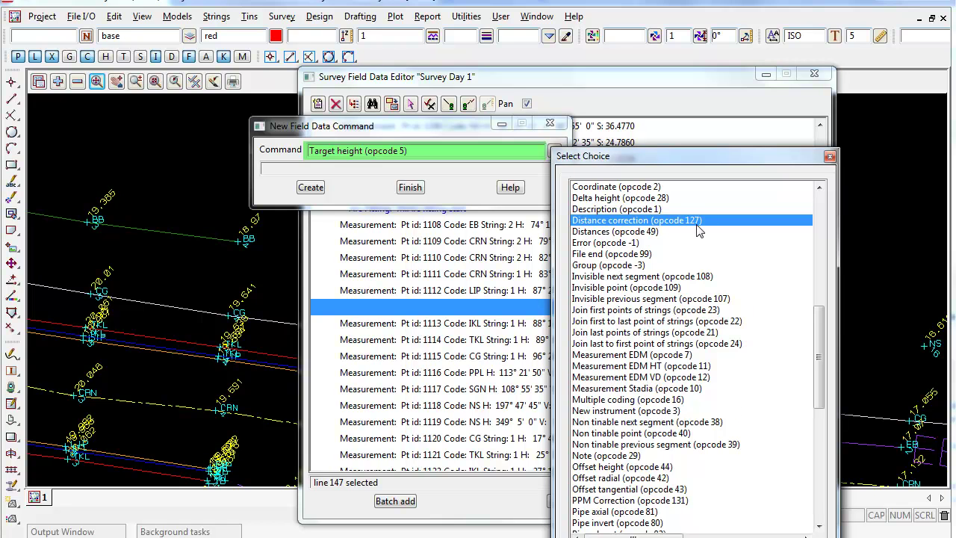
{"action": "scroll", "coordinate": [699, 231], "scroll_direction": "down", "scroll_amount": 7}
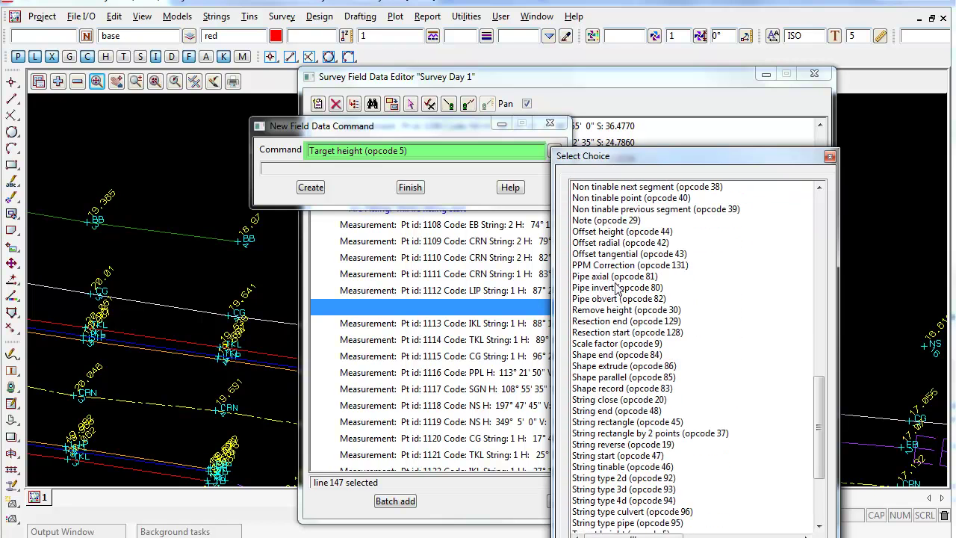
{"action": "scroll", "coordinate": [621, 326], "scroll_direction": "down", "scroll_amount": 1}
{"action": "left_click", "coordinate": [613, 256]}
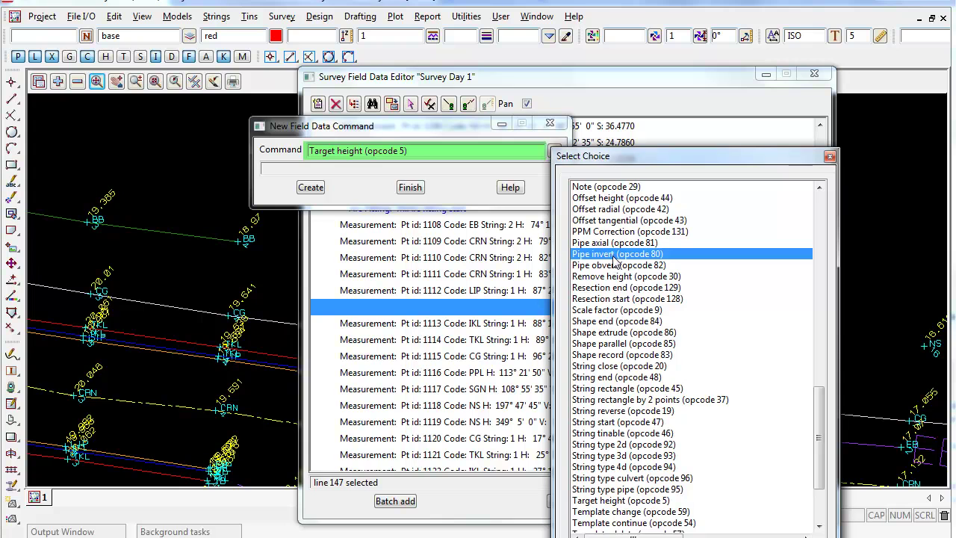
{"action": "left_click", "coordinate": [609, 265]}
{"action": "scroll", "coordinate": [627, 391], "scroll_direction": "down", "scroll_amount": 3}
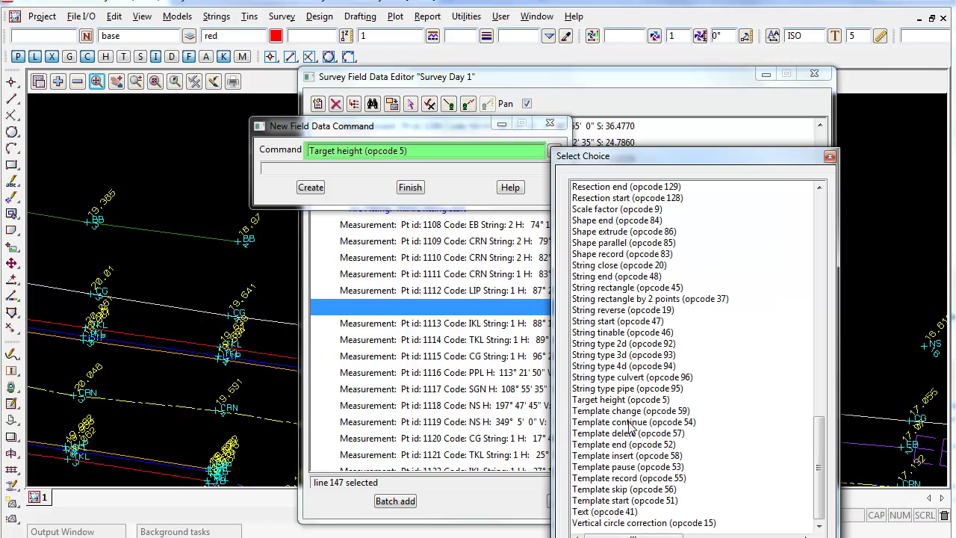
{"action": "left_click", "coordinate": [637, 400]}
- Choose Multiple coding (opcode 16) as the new command type
{"action": "scroll", "coordinate": [631, 437], "scroll_direction": "up", "scroll_amount": 1}
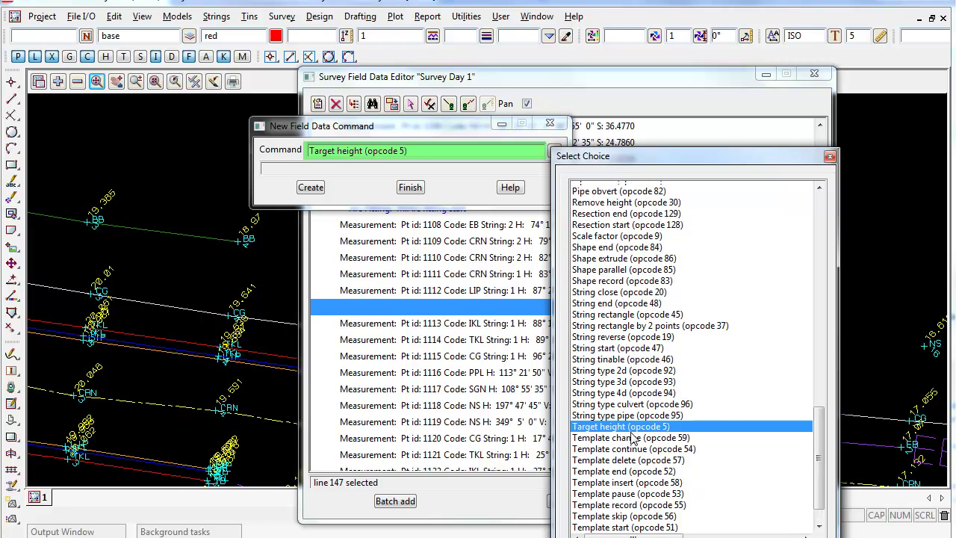
{"action": "scroll", "coordinate": [634, 430], "scroll_direction": "down", "scroll_amount": 1}
{"action": "scroll", "coordinate": [639, 422], "scroll_direction": "up", "scroll_amount": 4}
{"action": "scroll", "coordinate": [637, 414], "scroll_direction": "up", "scroll_amount": 1}
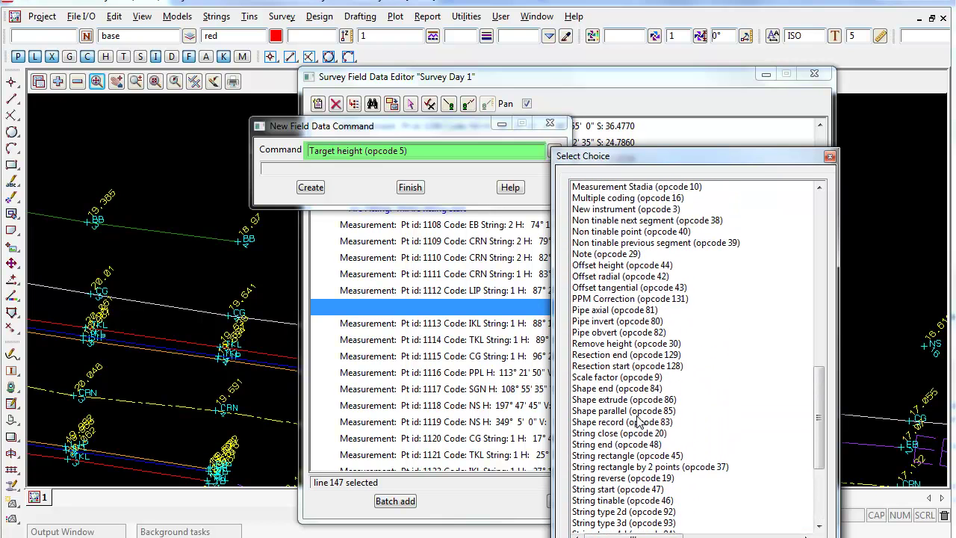
{"action": "scroll", "coordinate": [633, 384], "scroll_direction": "down", "scroll_amount": 1}
{"action": "scroll", "coordinate": [622, 328], "scroll_direction": "up", "scroll_amount": 1}
{"action": "left_click", "coordinate": [611, 233]}
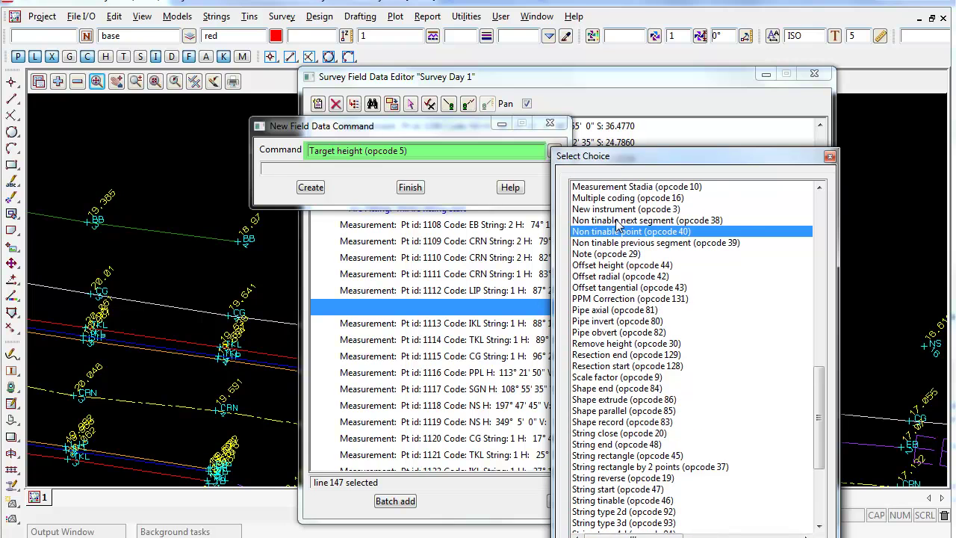
{"action": "left_click", "coordinate": [617, 222]}
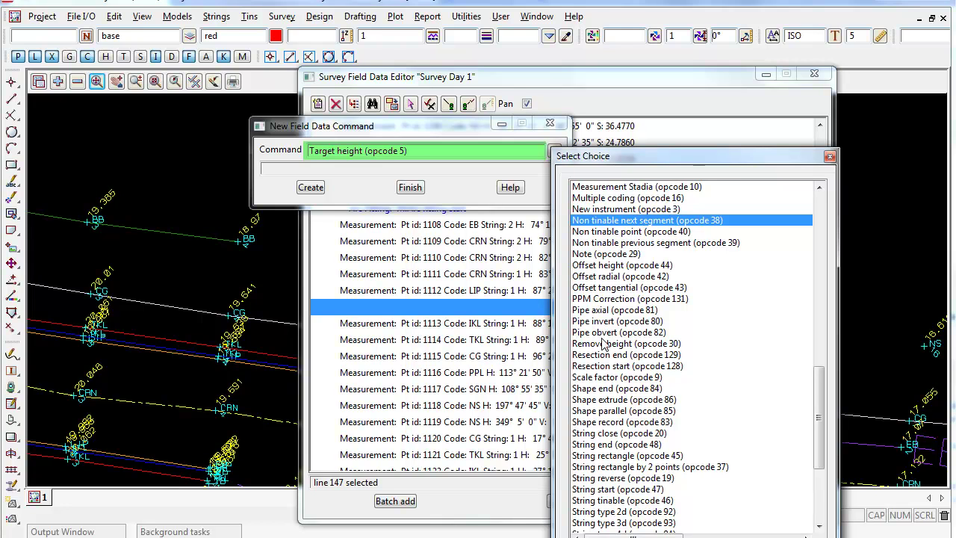
{"action": "left_click", "coordinate": [620, 199]}
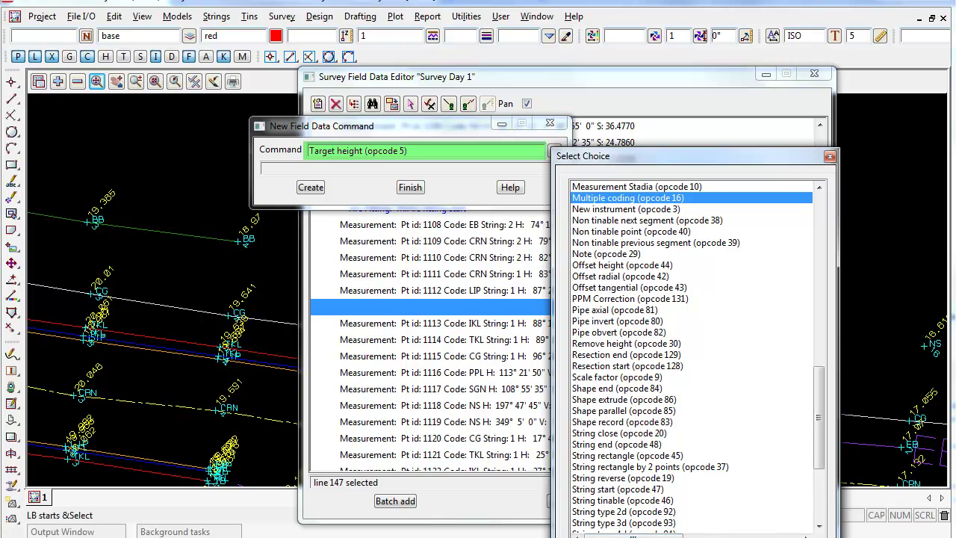
{"action": "left_click", "coordinate": [627, 197]}
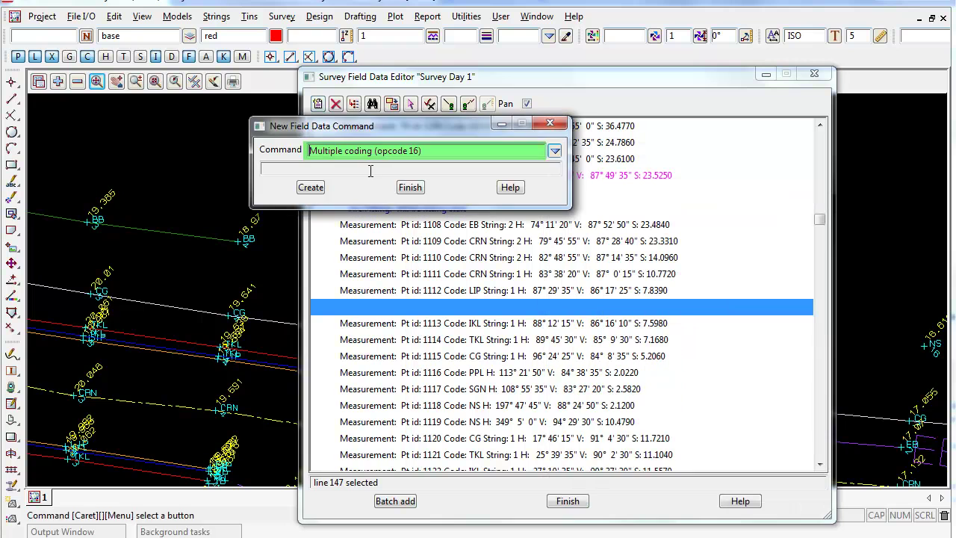
- Close the New Field Data Command dialog and finish the Survey Day 1 field data editor
{"action": "left_click", "coordinate": [550, 123]}
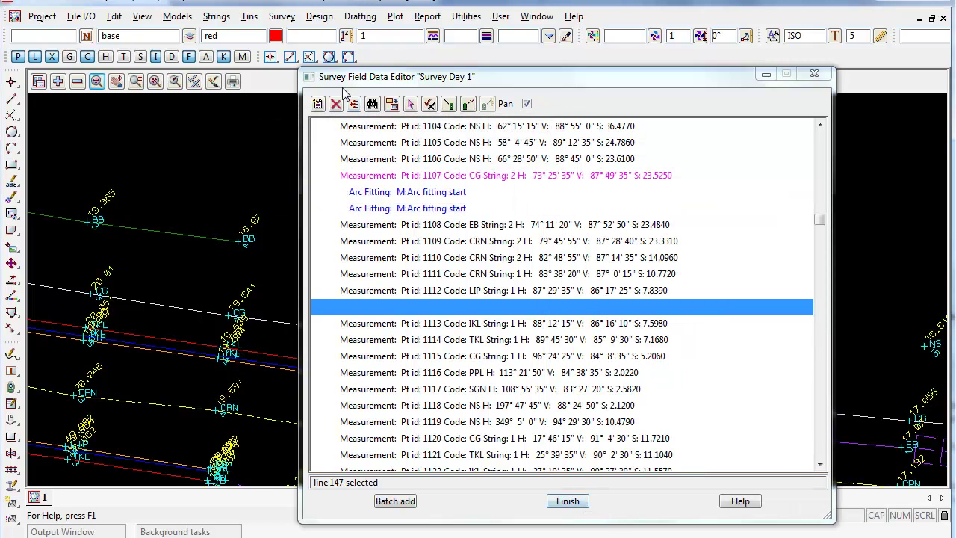
{"action": "left_click", "coordinate": [567, 501]}
{"action": "left_click", "coordinate": [281, 15]}
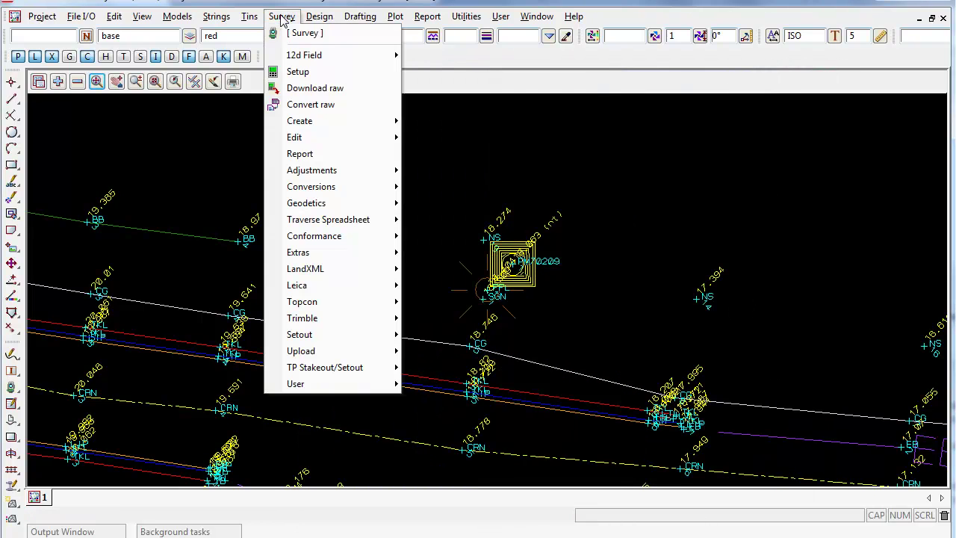
- Start a Survey Reduction Report with Survey Day 1 as the function
{"action": "left_click", "coordinate": [319, 157]}
{"action": "left_click", "coordinate": [517, 185]}
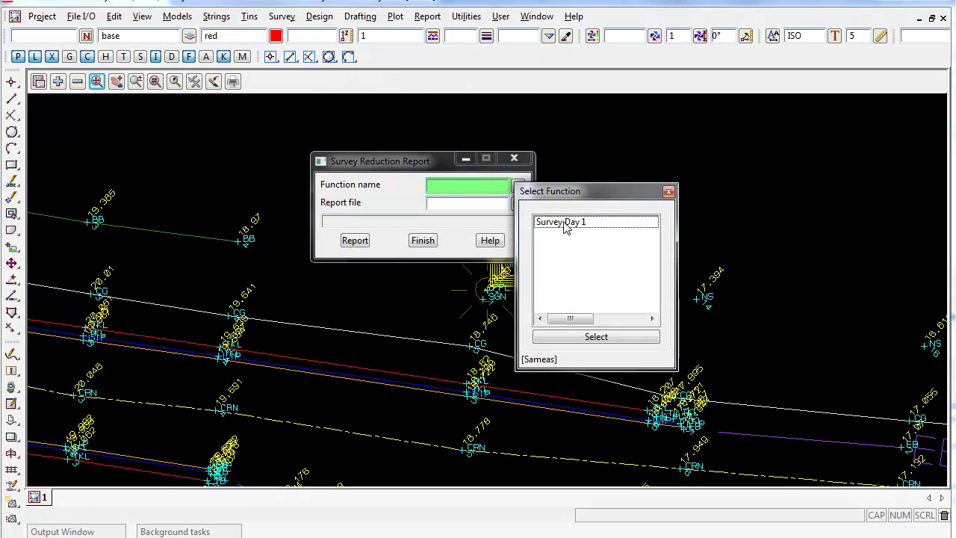
{"action": "left_click", "coordinate": [565, 227]}
{"action": "left_click", "coordinate": [448, 202]}
{"action": "left_click", "coordinate": [518, 203]}
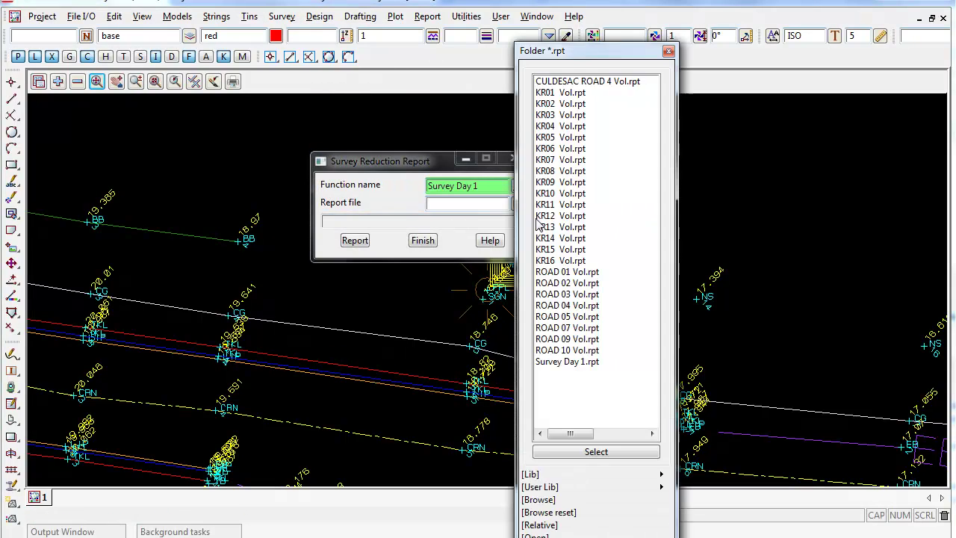
{"action": "left_click", "coordinate": [668, 51]}
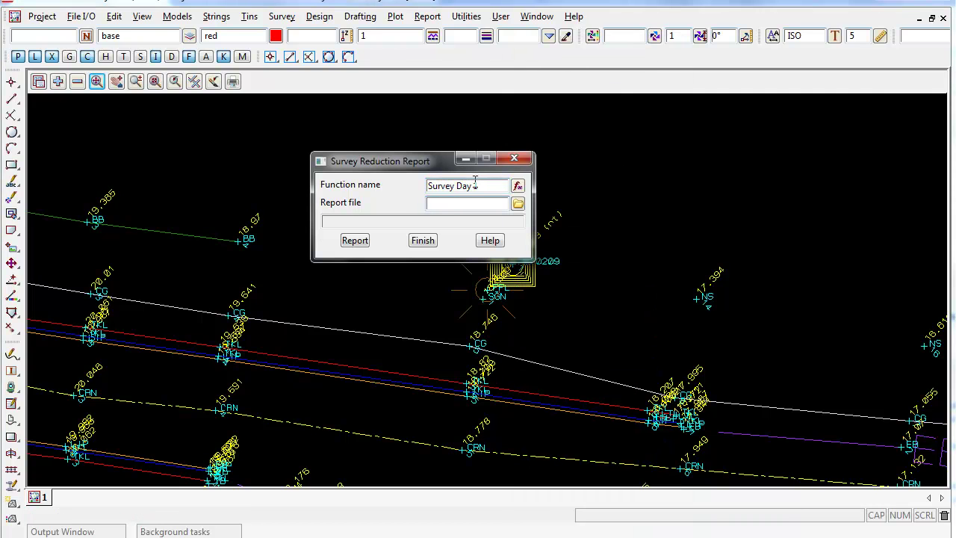
- Name the report file 'Survey Day 1 Final Edit' by copying the function name and adding ' Final Edit'
{"action": "left_click", "coordinate": [428, 191]}
{"action": "right_click", "coordinate": [429, 191]}
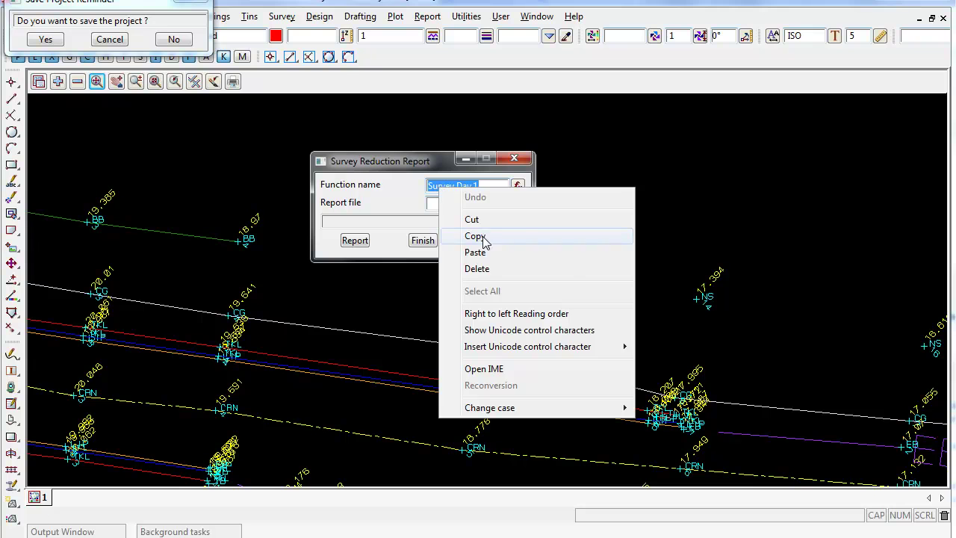
{"action": "left_click", "coordinate": [486, 236]}
{"action": "right_click", "coordinate": [453, 207]}
{"action": "left_click", "coordinate": [487, 265]}
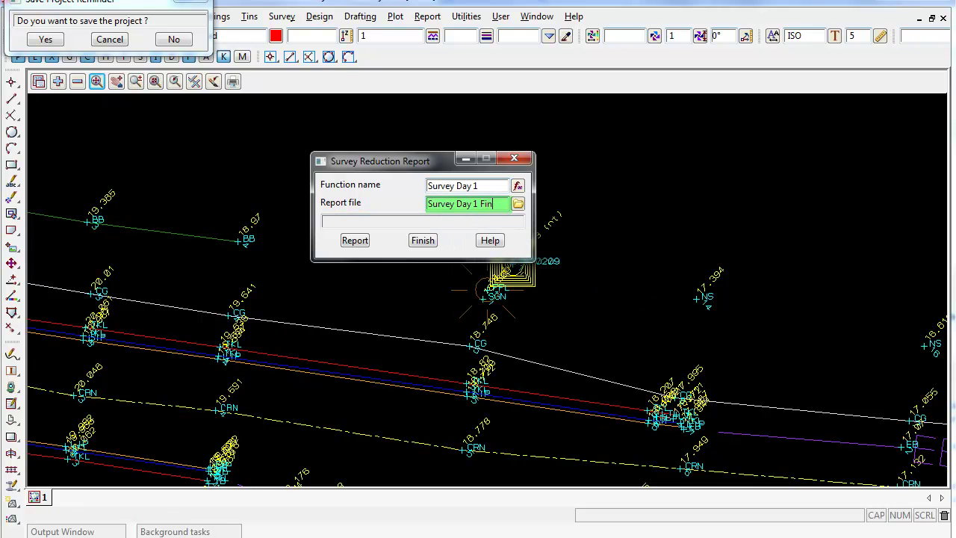
{"action": "type", "text": "Final Edit"}
{"action": "key", "text": "Return"}
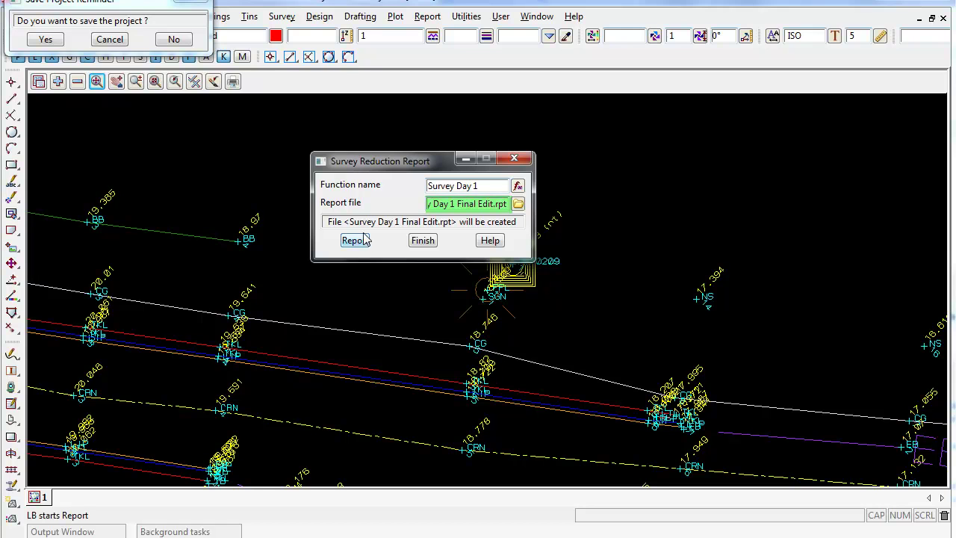
- Run the report and scroll through Survey Day 1 Final Edit.rpt, checking the arc fitting and close string lines
{"action": "left_click", "coordinate": [355, 241]}
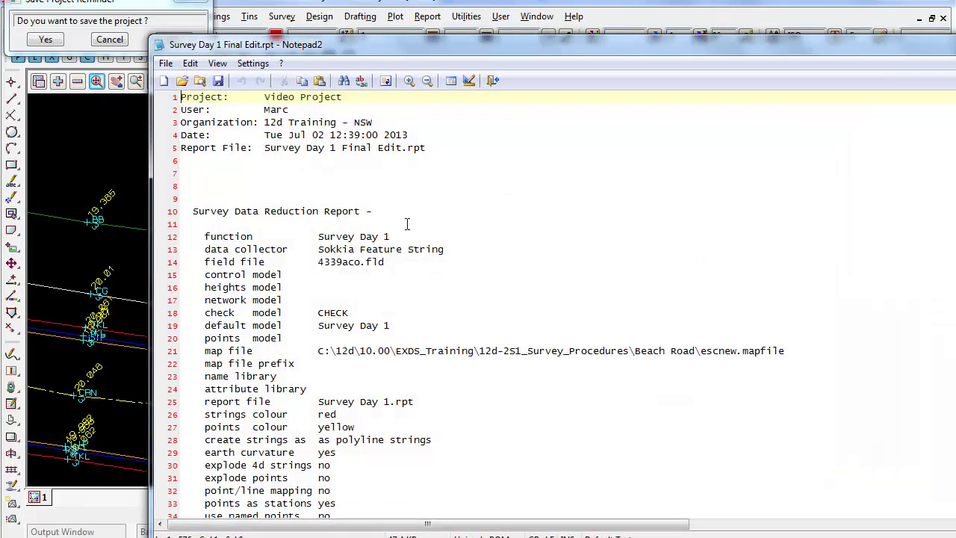
{"action": "scroll", "coordinate": [399, 335], "scroll_direction": "down", "scroll_amount": 7}
{"action": "scroll", "coordinate": [399, 335], "scroll_direction": "down", "scroll_amount": 6}
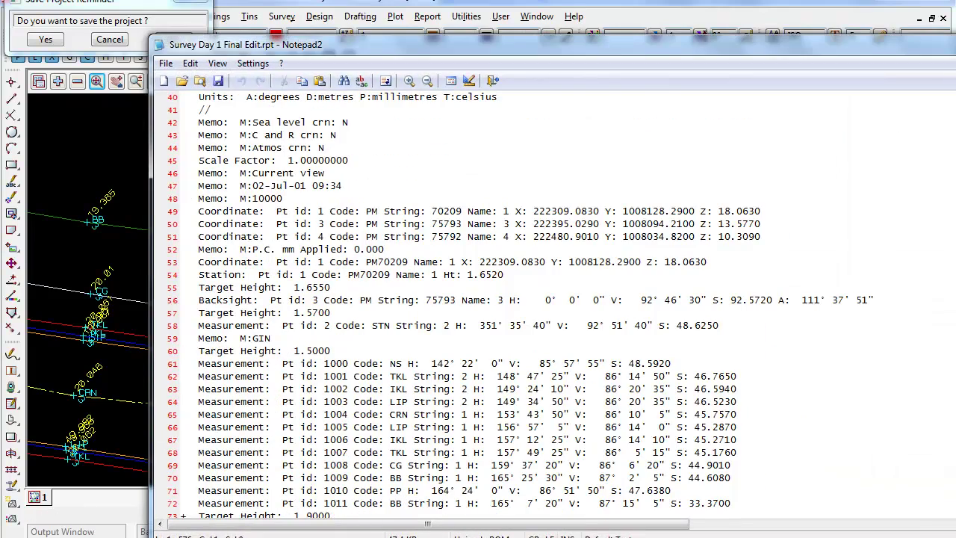
{"action": "scroll", "coordinate": [553, 306], "scroll_direction": "down", "scroll_amount": 20}
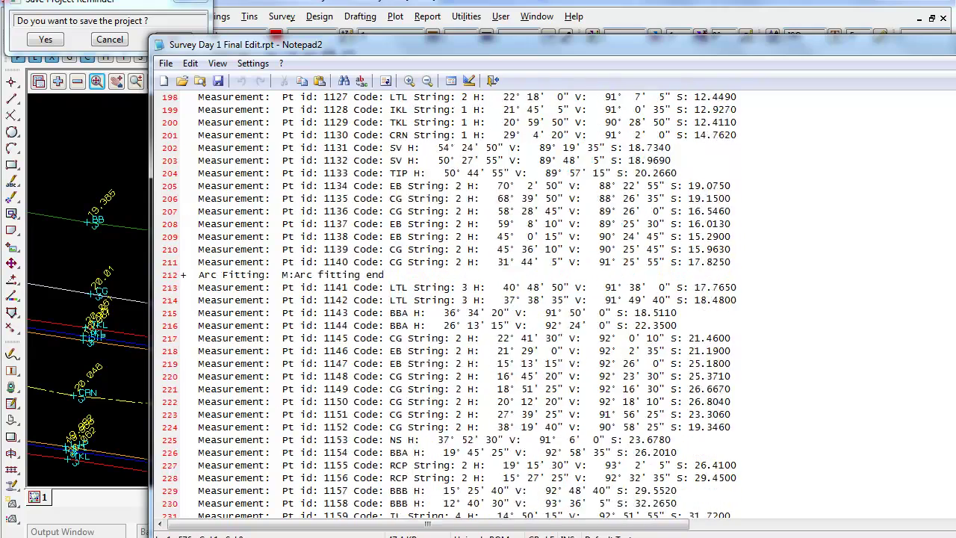
{"action": "scroll", "coordinate": [453, 306], "scroll_direction": "up", "scroll_amount": 1}
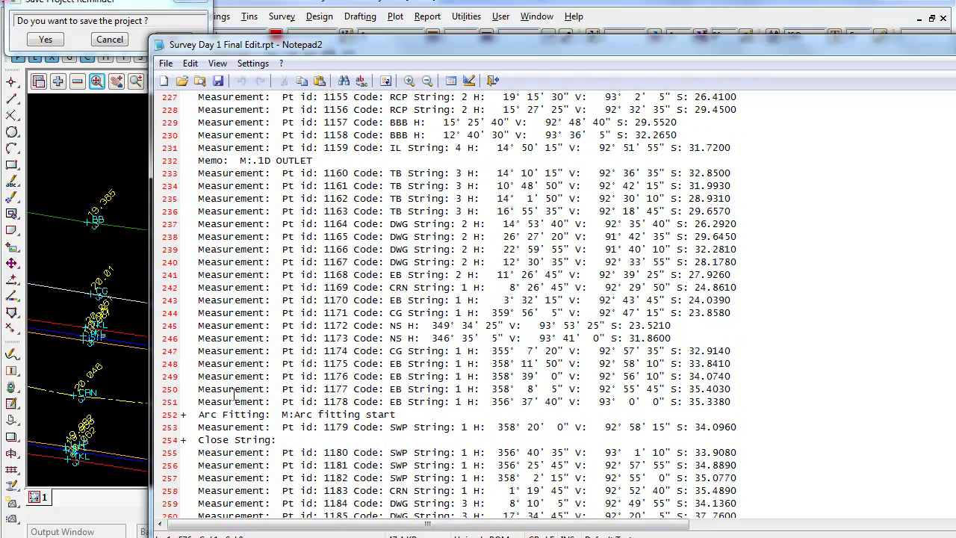